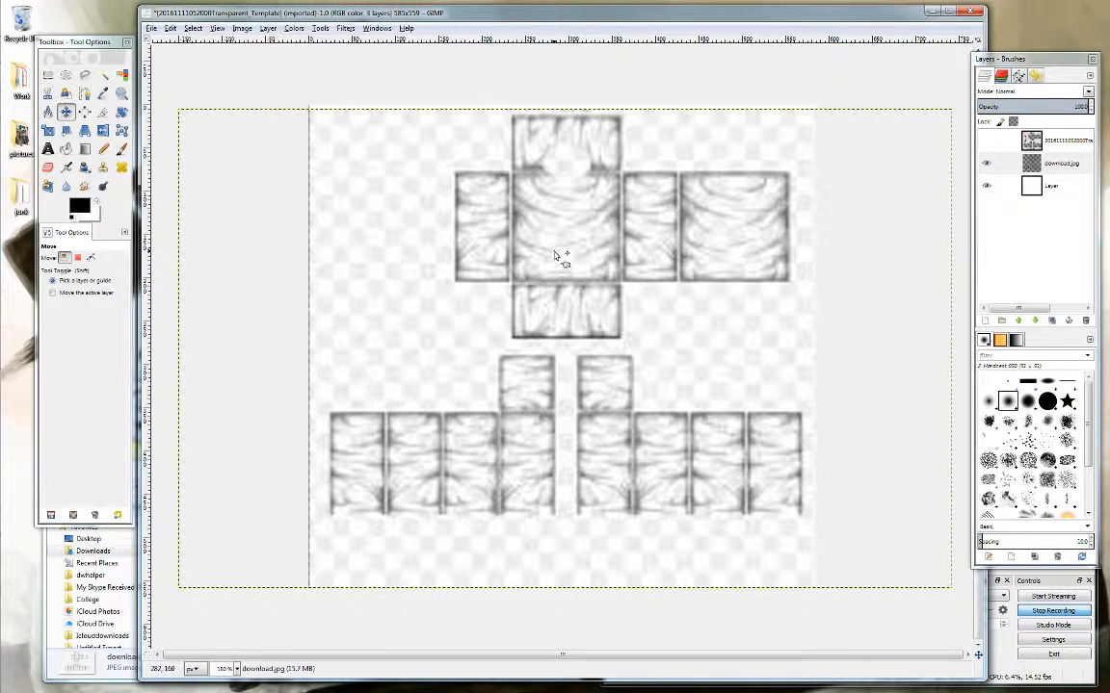
# Show the Roblox template layer and move the download.jpg shading layer to line up with its torso and arm boxes
pyautogui.hotkey('ctrl', 'z')
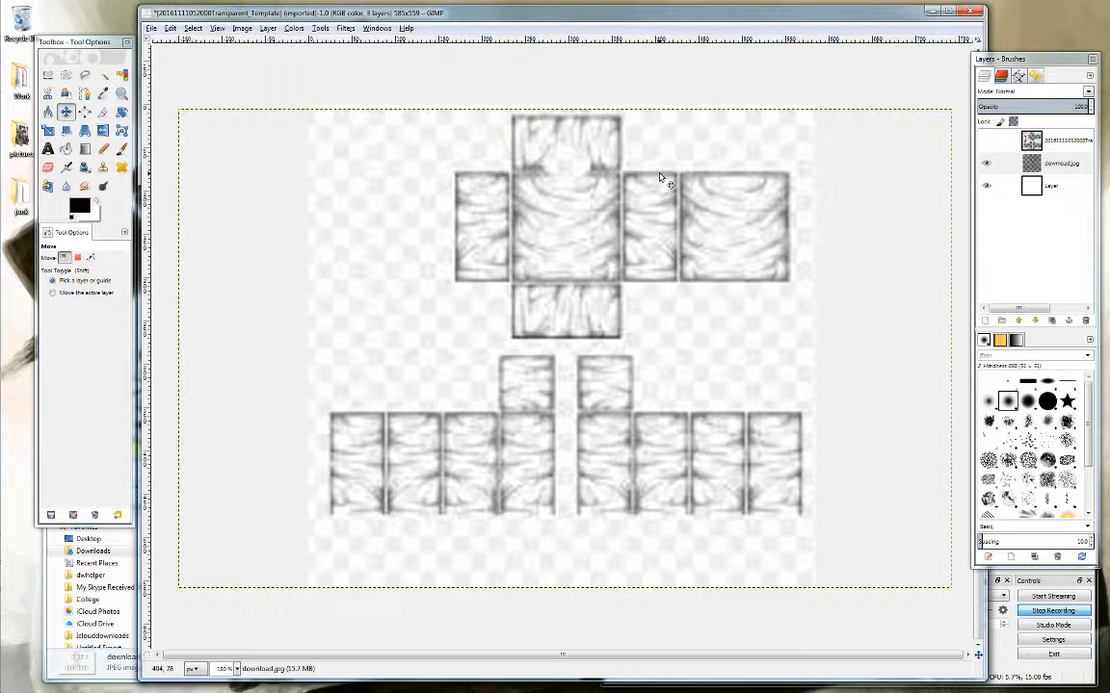
pyautogui.moveTo(660, 178)
pyautogui.mouseDown()
pyautogui.moveTo(661, 197)
pyautogui.moveTo(659, 180)
pyautogui.mouseUp()
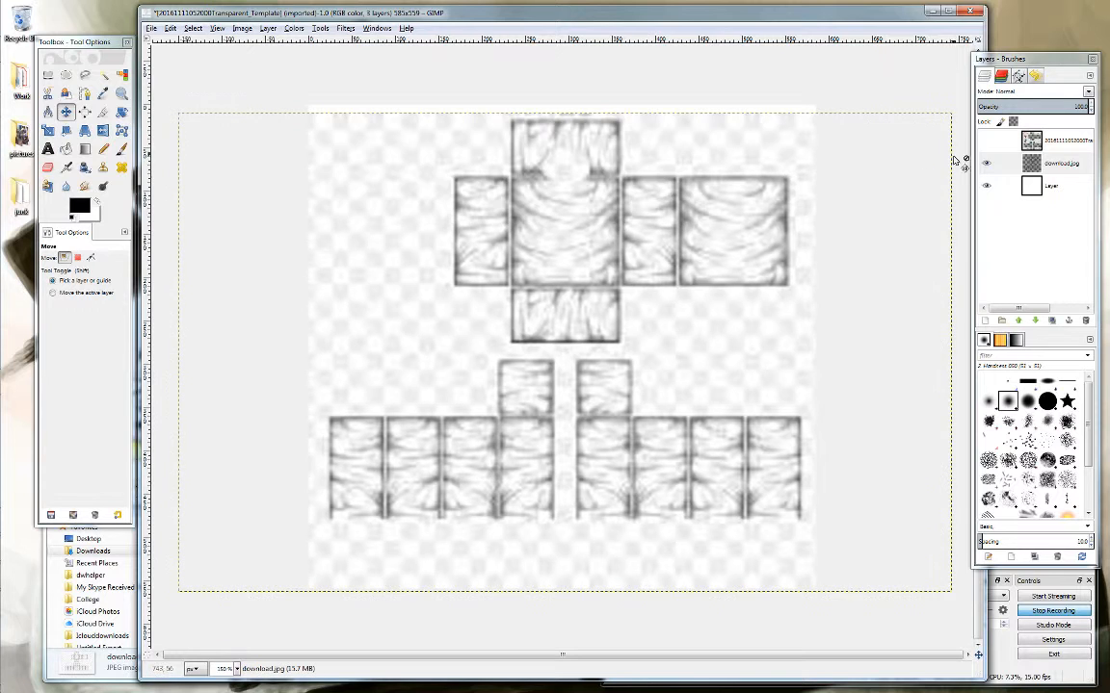
pyautogui.click(985, 141)
pyautogui.click(654, 180)
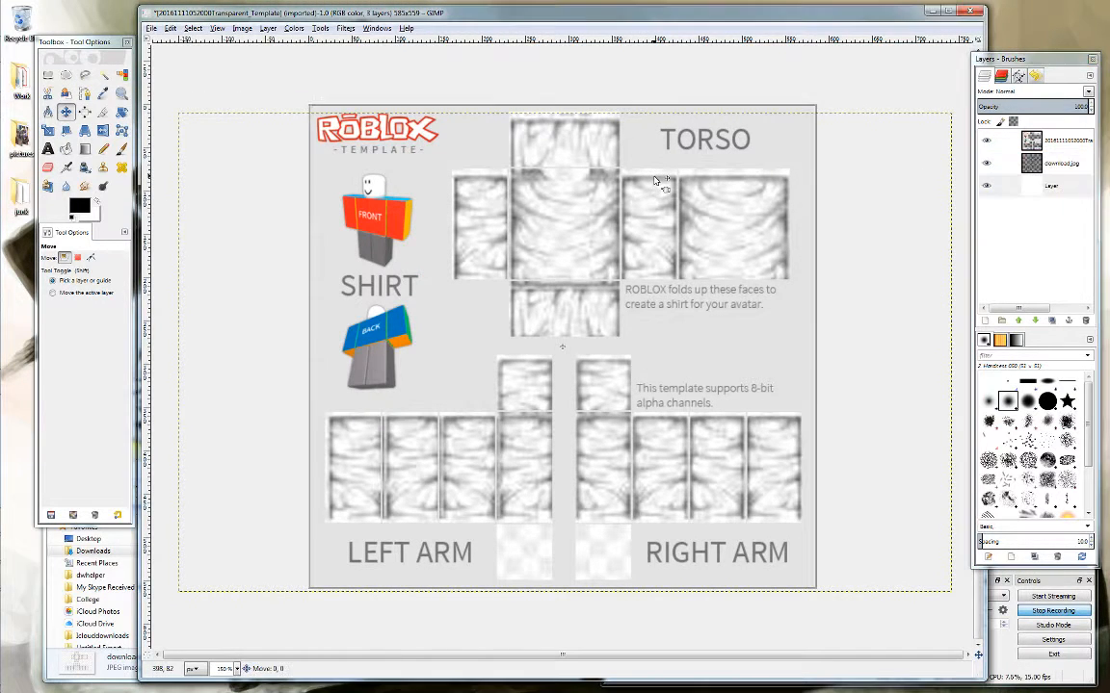
pyautogui.moveTo(654, 180); pyautogui.dragTo(651, 184)
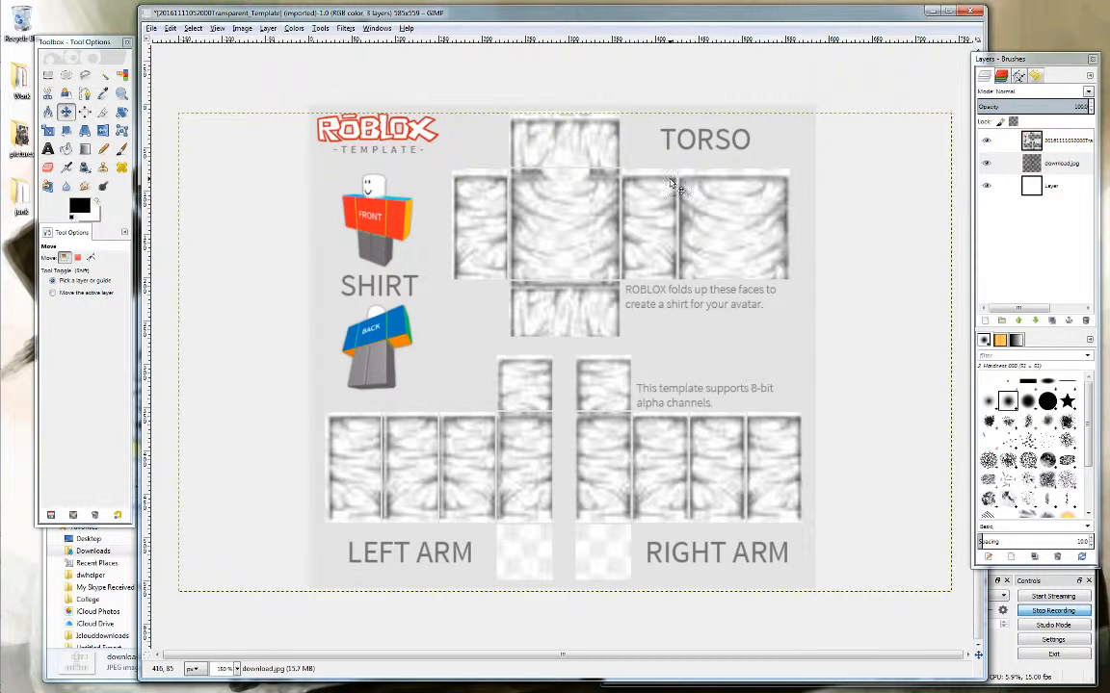
pyautogui.moveTo(677, 186); pyautogui.dragTo(667, 174)
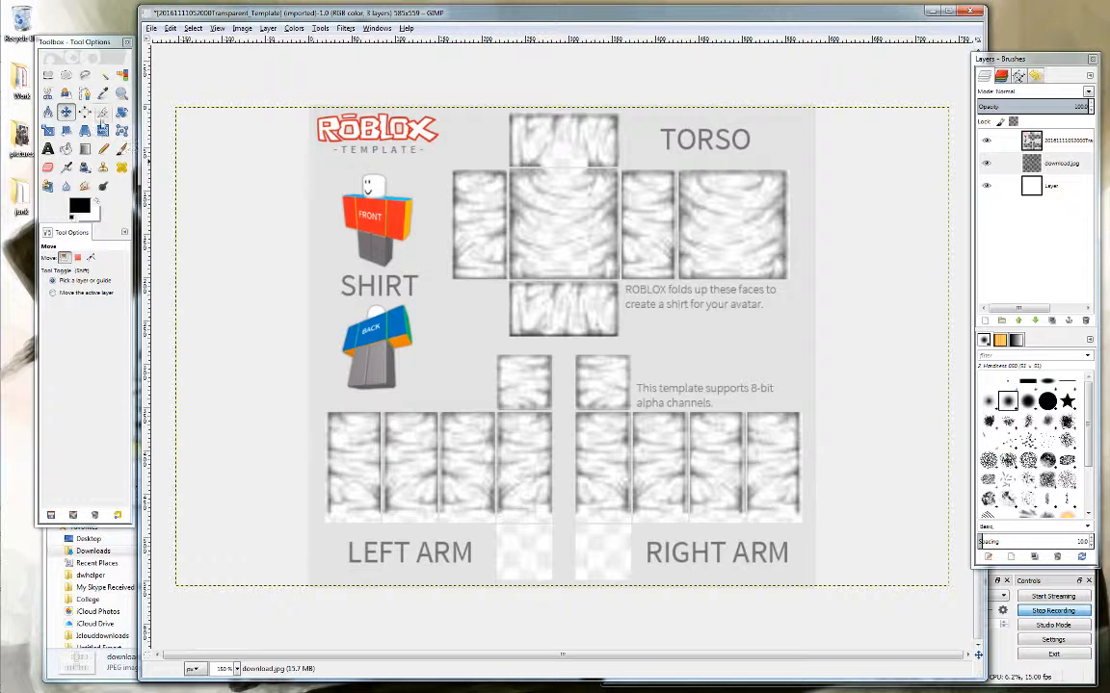
# Enlarge the canvas to 821 × 785 px with linked proportions and centre the existing image on it
pyautogui.click(104, 113)
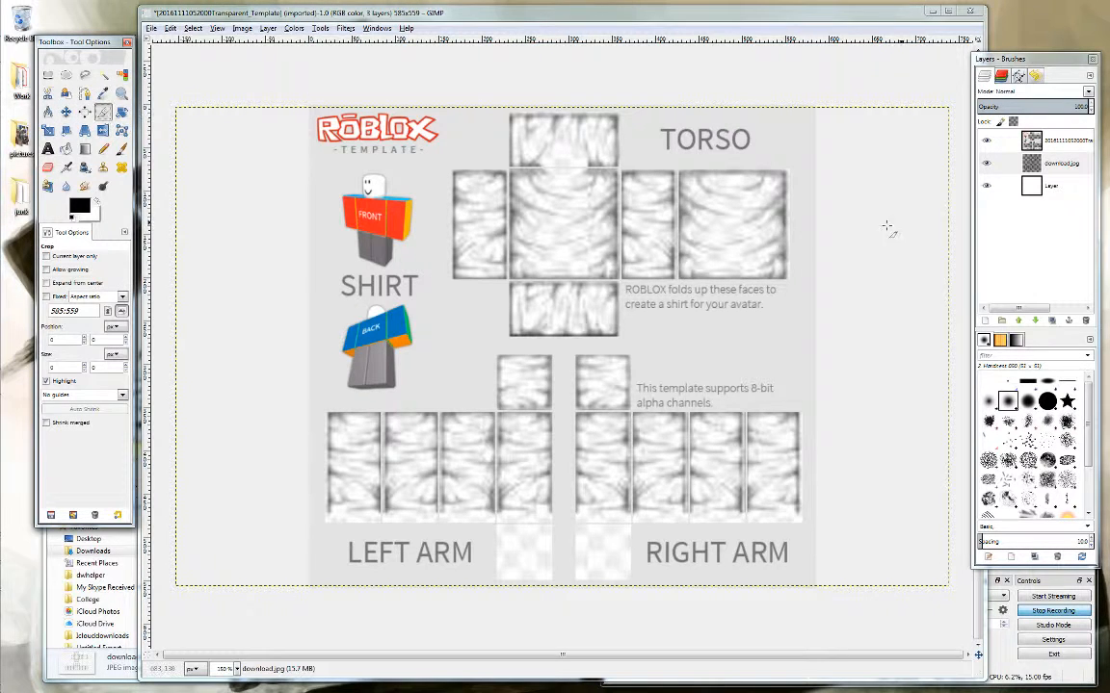
pyautogui.click(242, 28)
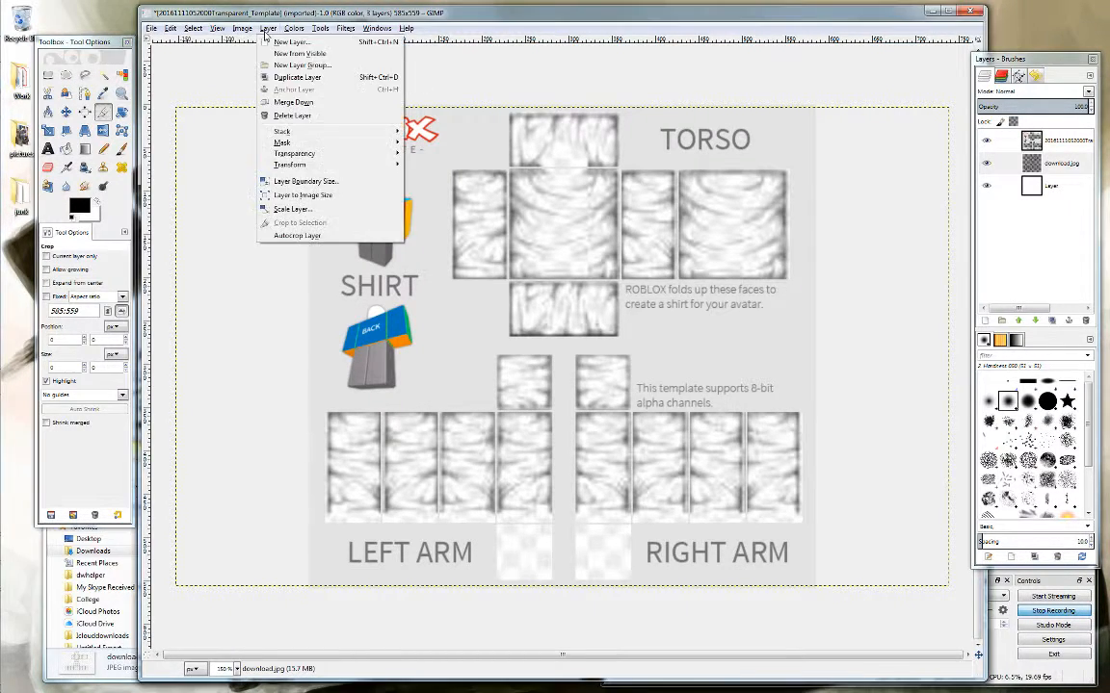
pyautogui.click(275, 81)
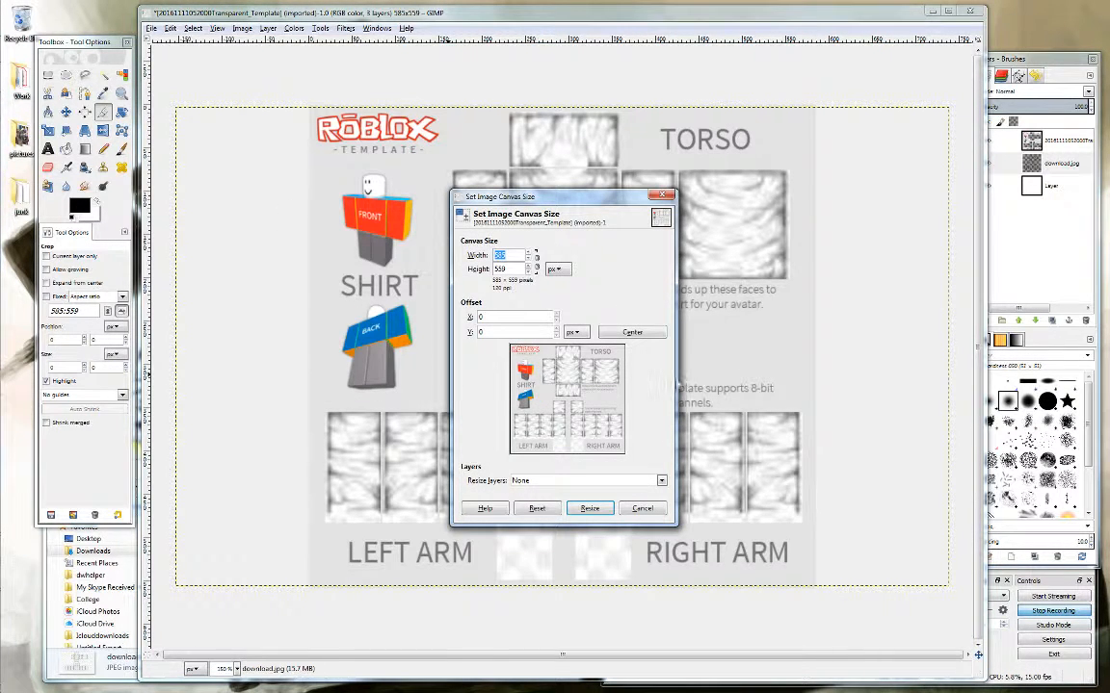
pyautogui.click(538, 264)
pyautogui.click(536, 262)
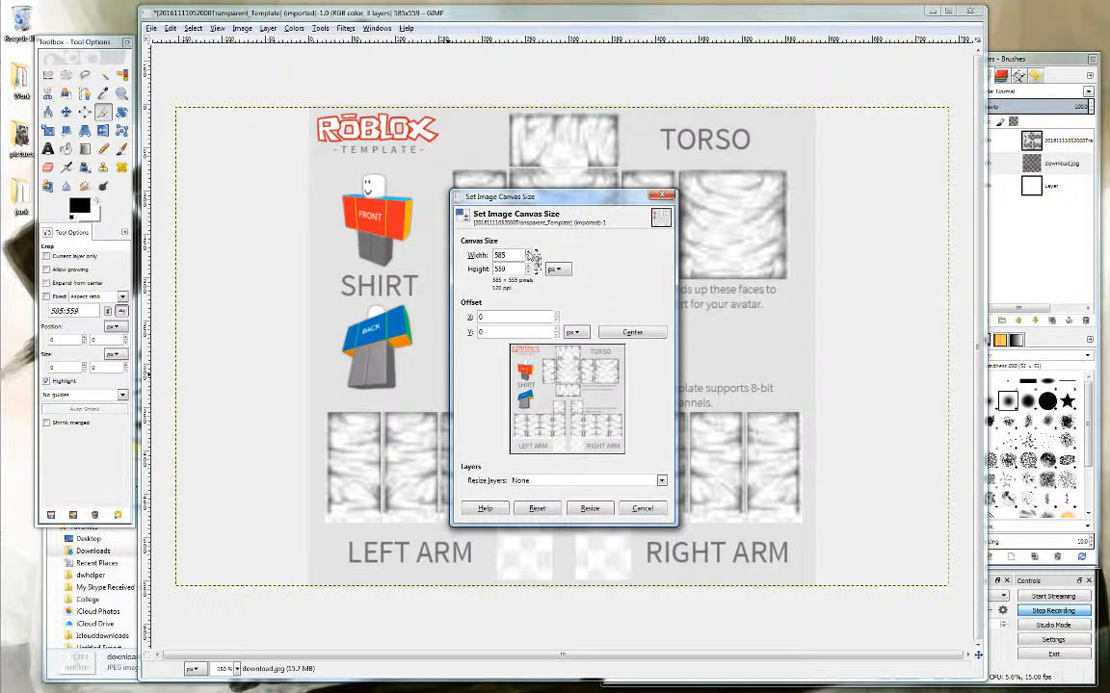
pyautogui.moveTo(530, 254); pyautogui.dragTo(529, 254)
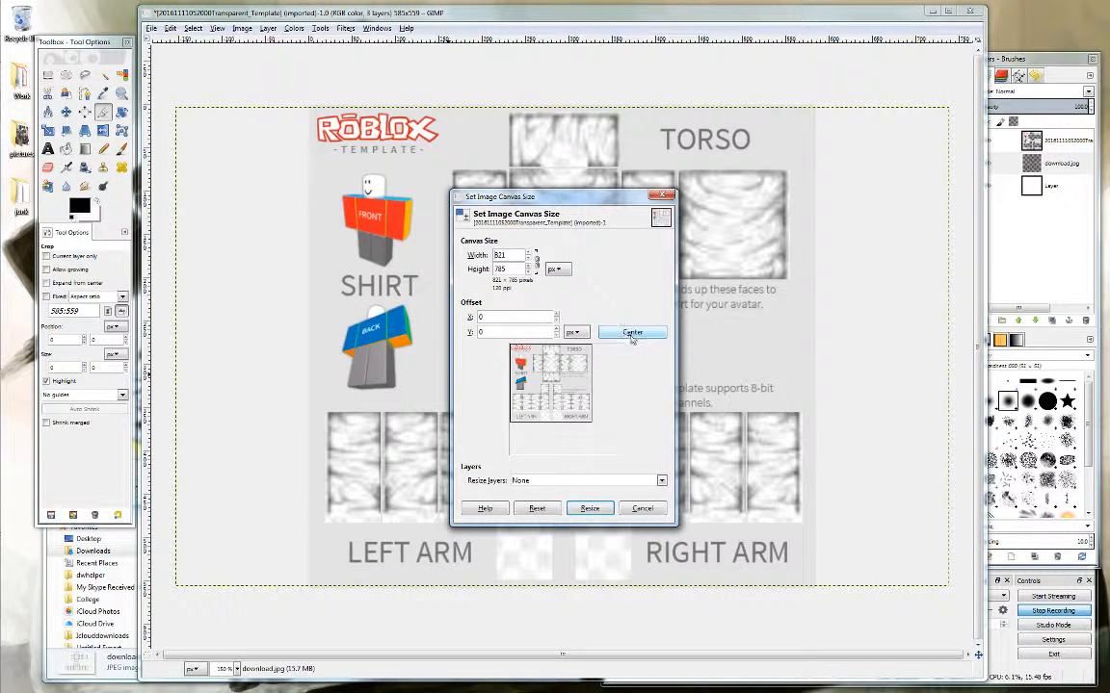
pyautogui.click(557, 270)
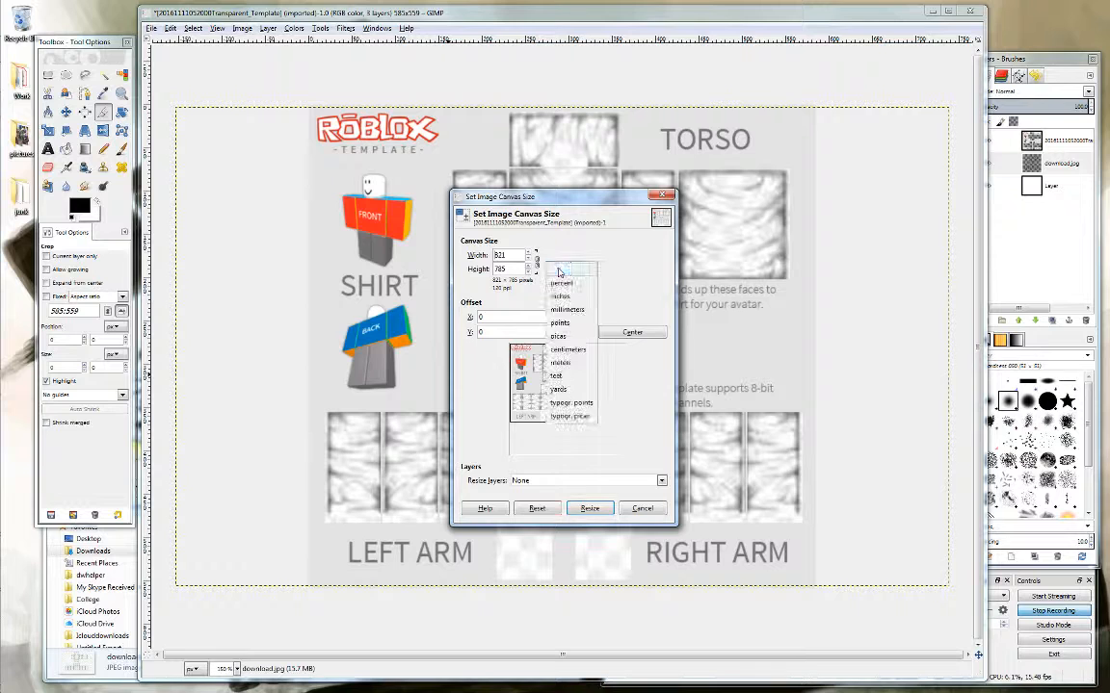
pyautogui.click(634, 281)
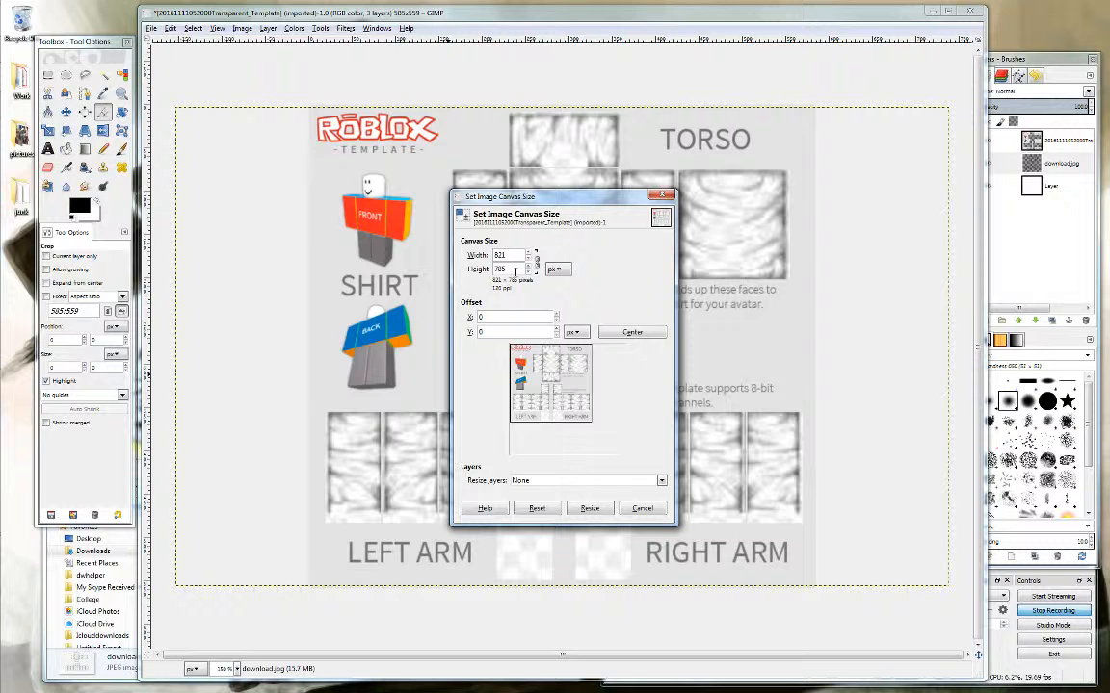
pyautogui.click(634, 333)
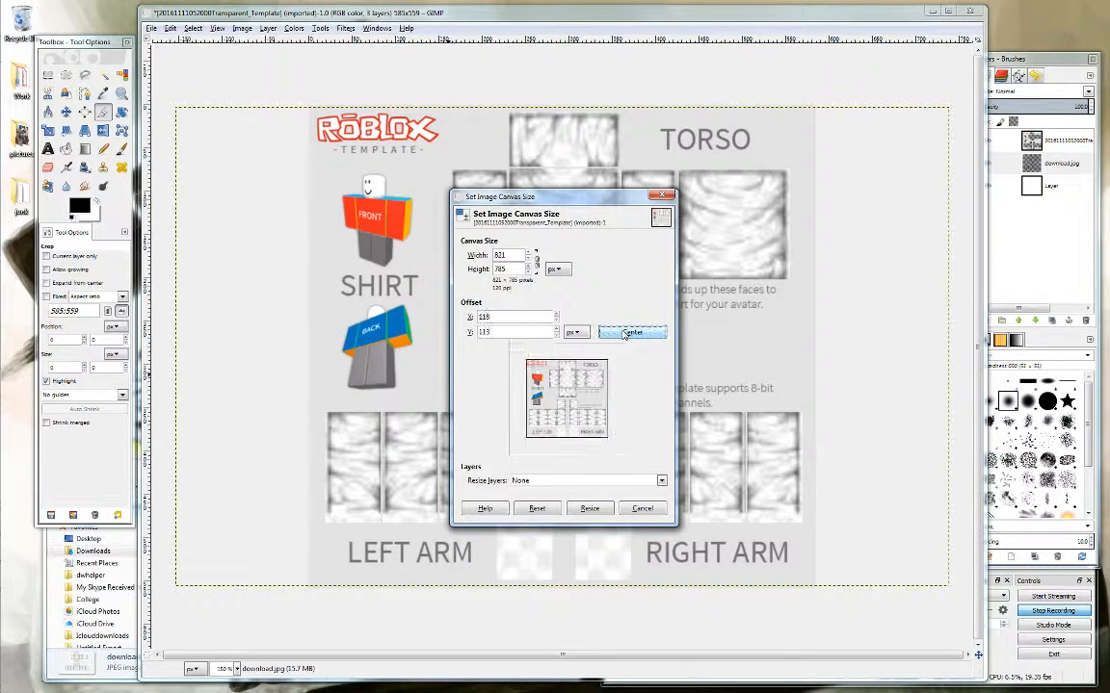
pyautogui.click(589, 507)
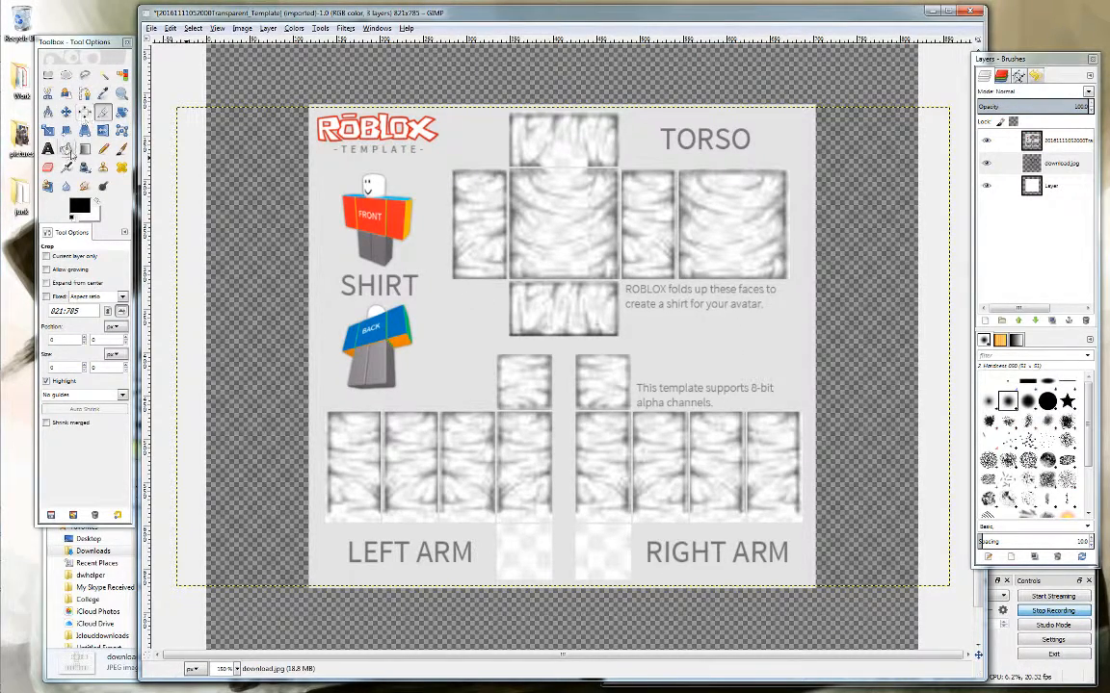
# Scale the whole image to 200 percent in both width and height
pyautogui.click(246, 29)
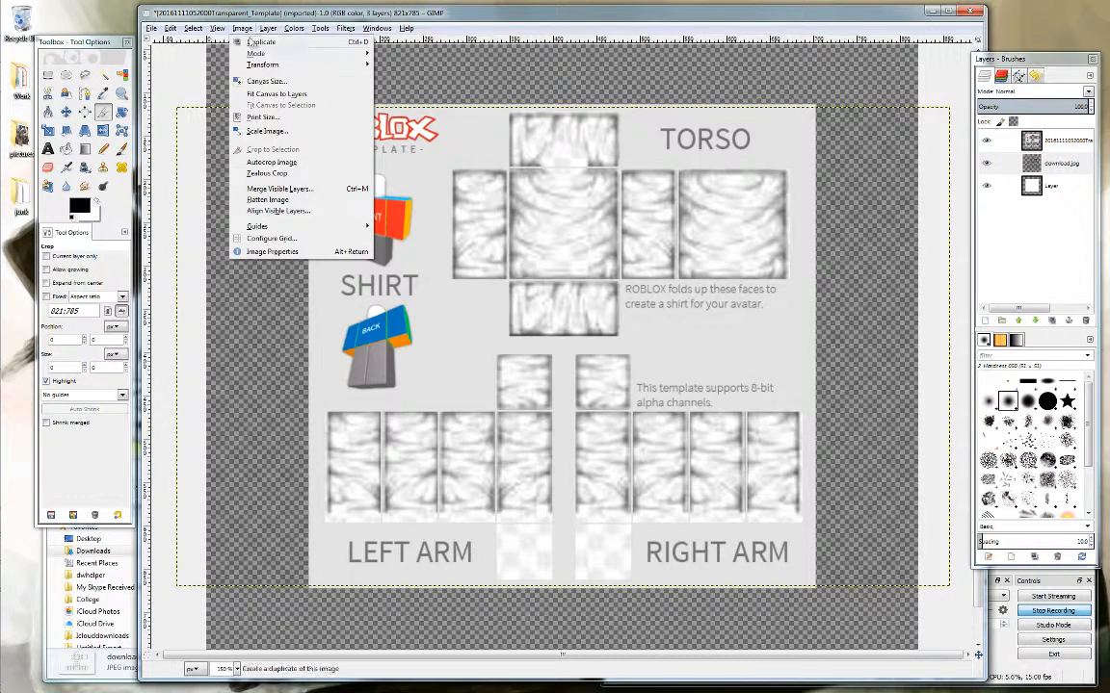
pyautogui.click(264, 133)
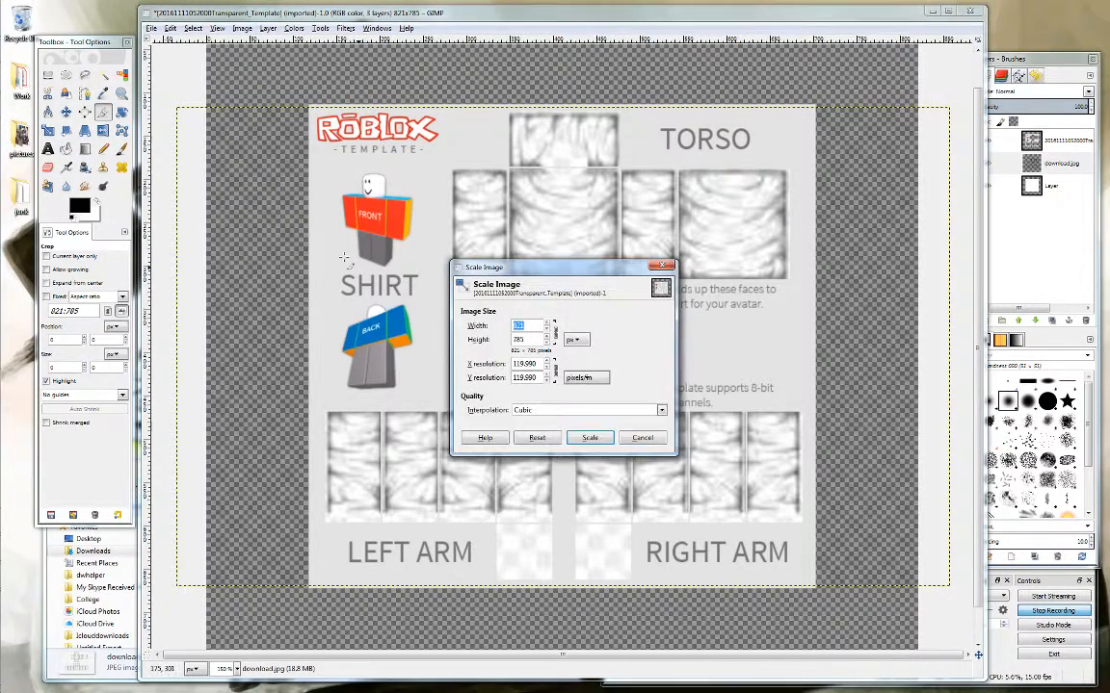
pyautogui.click(575, 339)
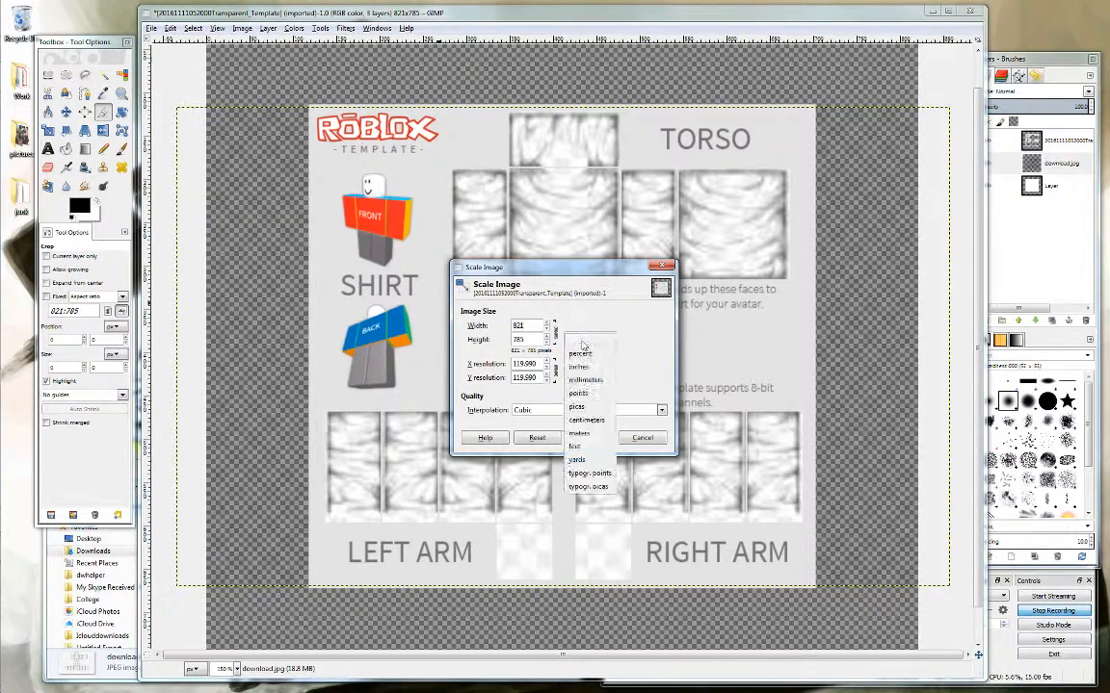
pyautogui.click(581, 352)
pyautogui.moveTo(528, 326); pyautogui.dragTo(515, 325)
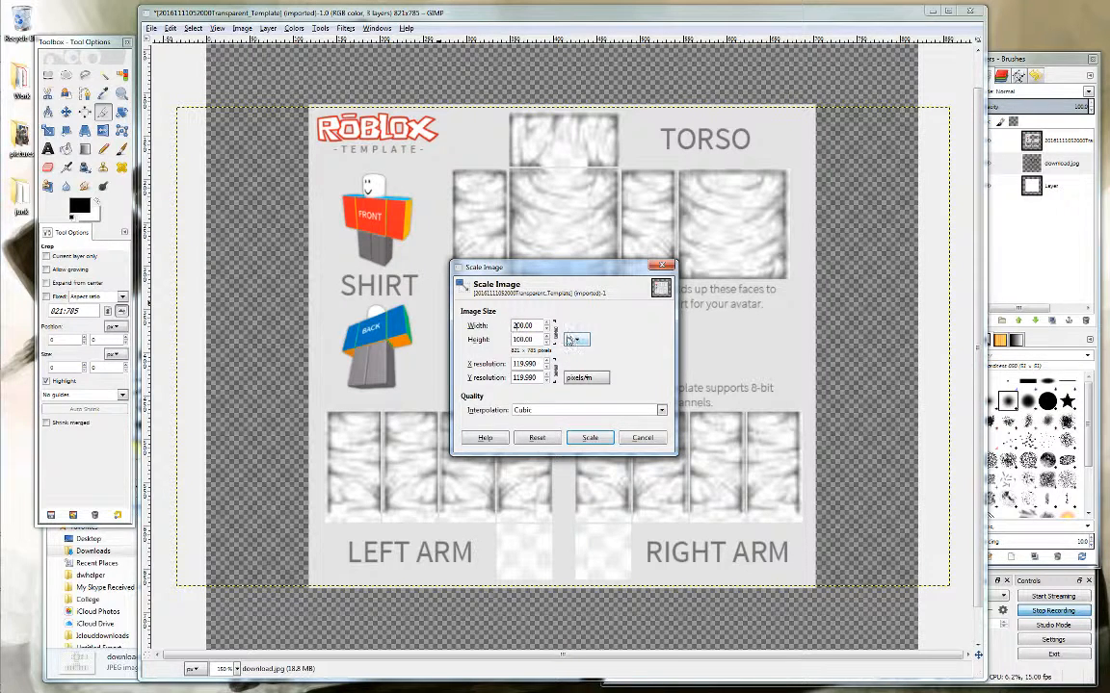
pyautogui.press('Tab')
pyautogui.click(523, 340)
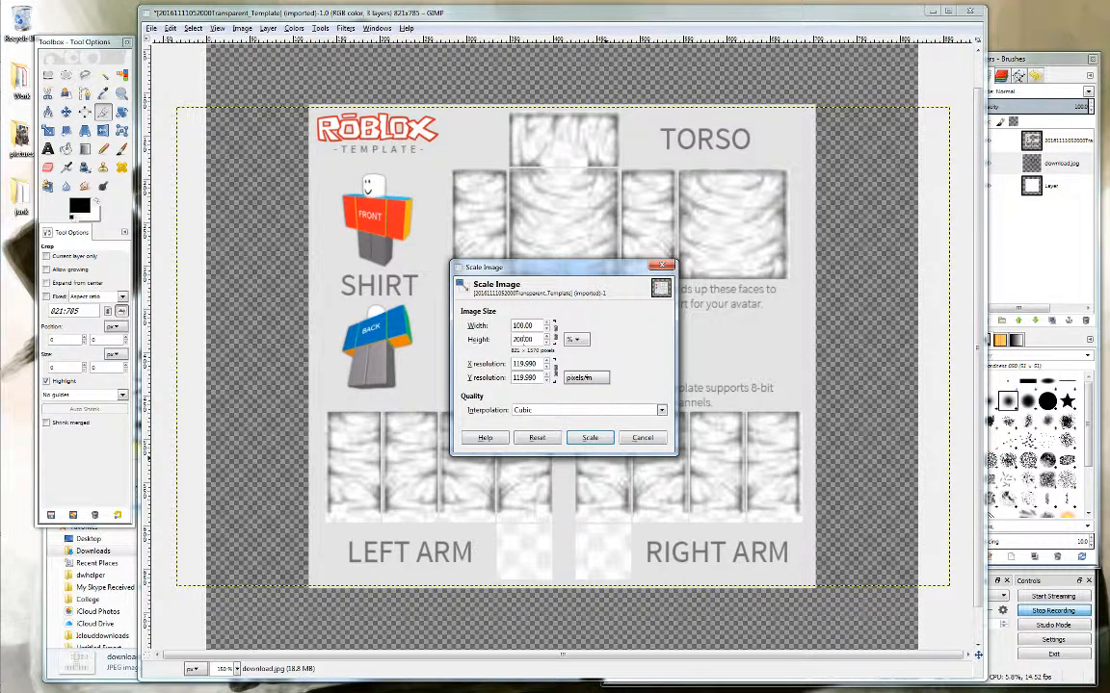
pyautogui.click(519, 326)
pyautogui.click(589, 437)
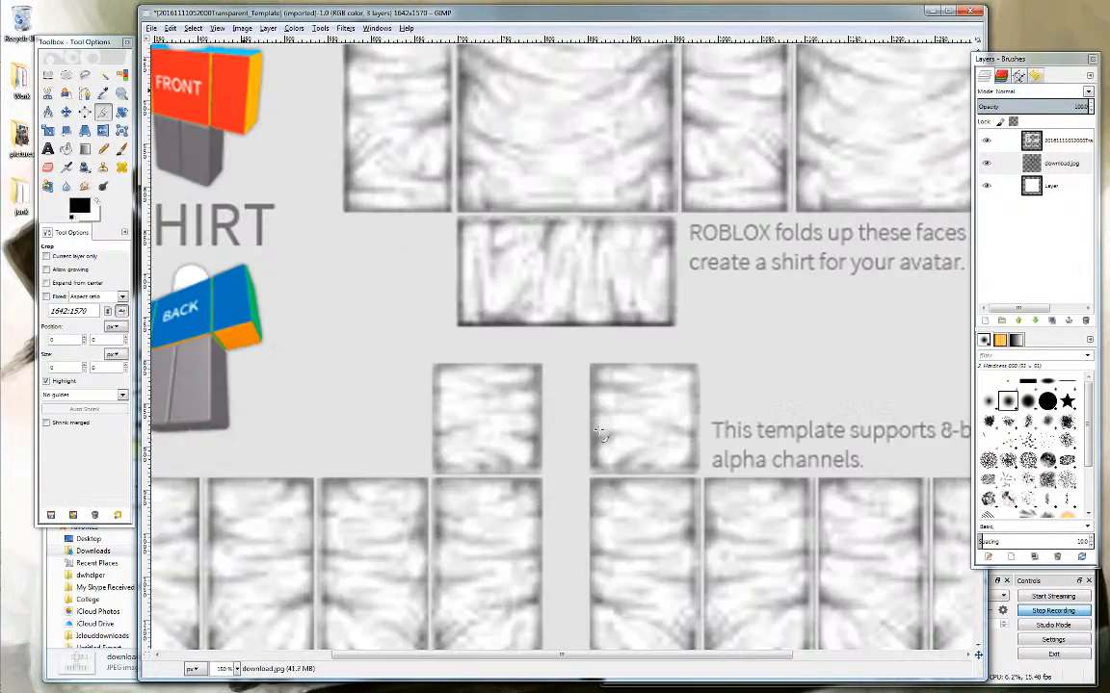
# Enlarge the template layer's boundary to 1622 × 1550 px with linked proportions, keeping its content centred
pyautogui.keyDown('ctrl'); pyautogui.scroll(-4, 599, 435); pyautogui.keyUp('ctrl')
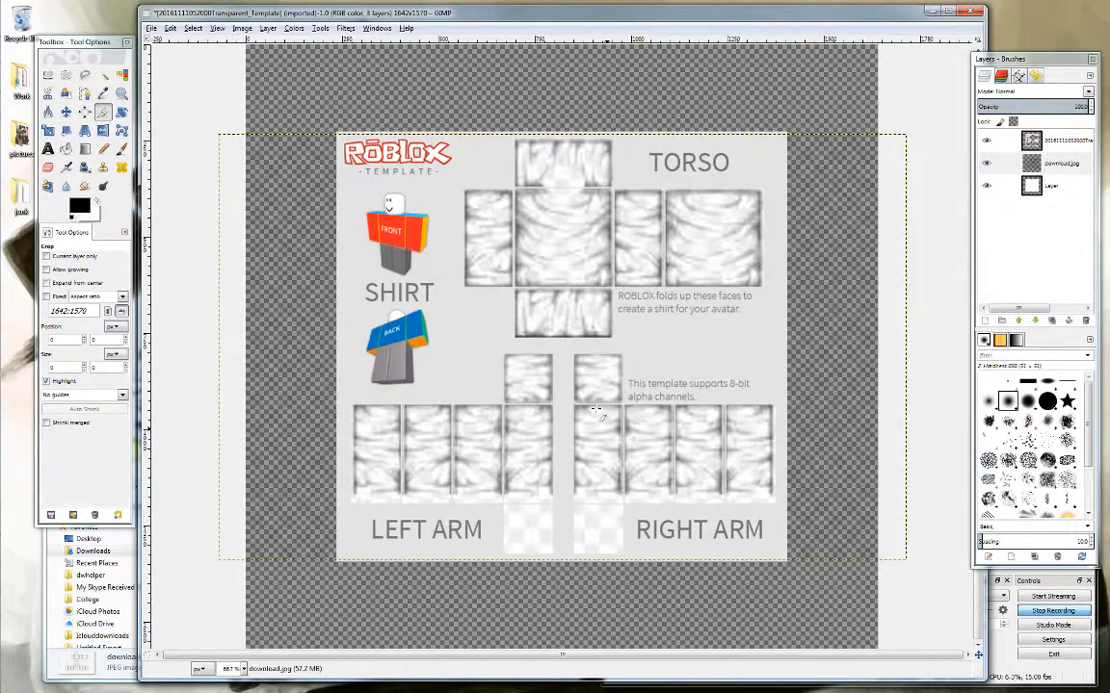
pyautogui.keyDown('ctrl'); pyautogui.scroll(-2, 599, 413); pyautogui.keyUp('ctrl')
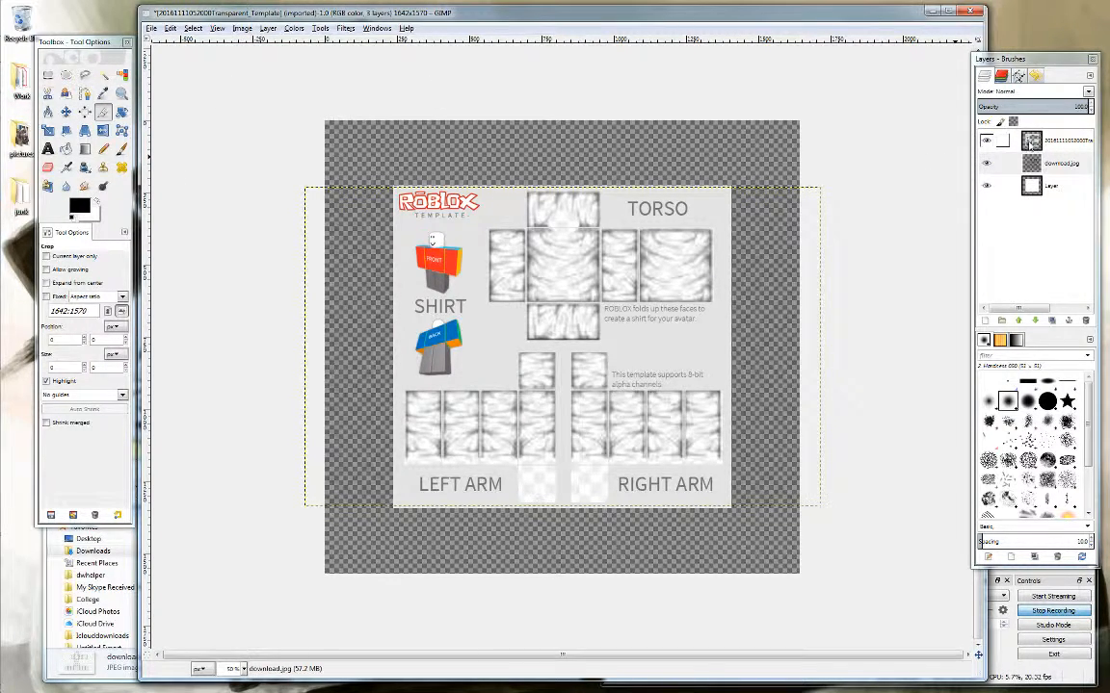
pyautogui.click(1031, 141)
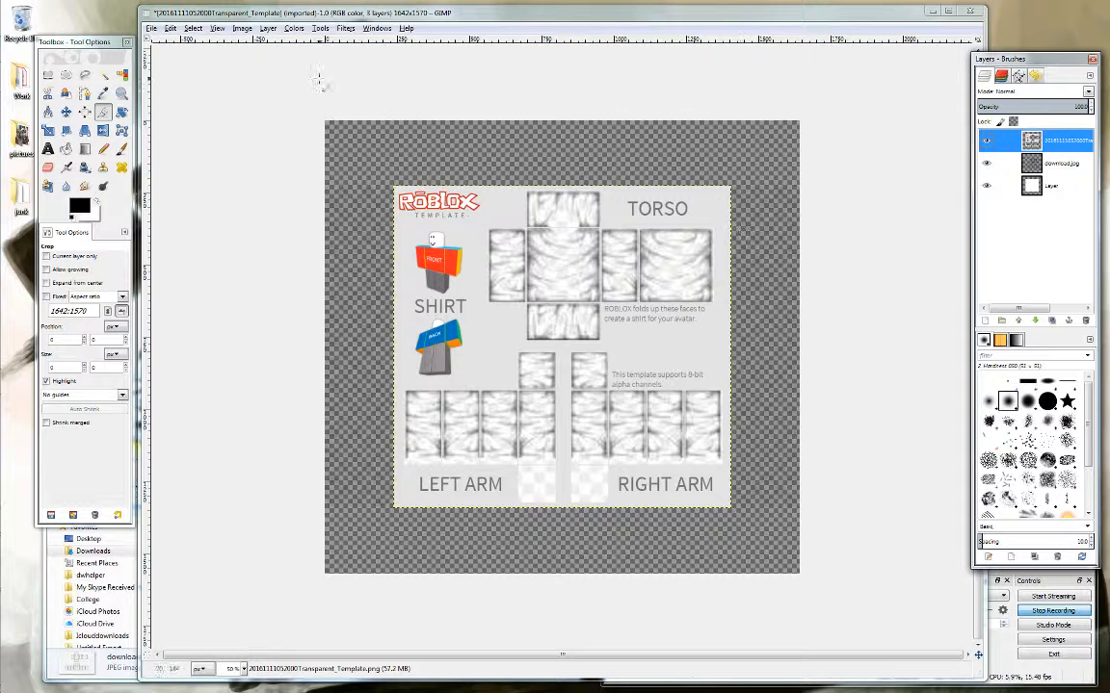
pyautogui.click(266, 29)
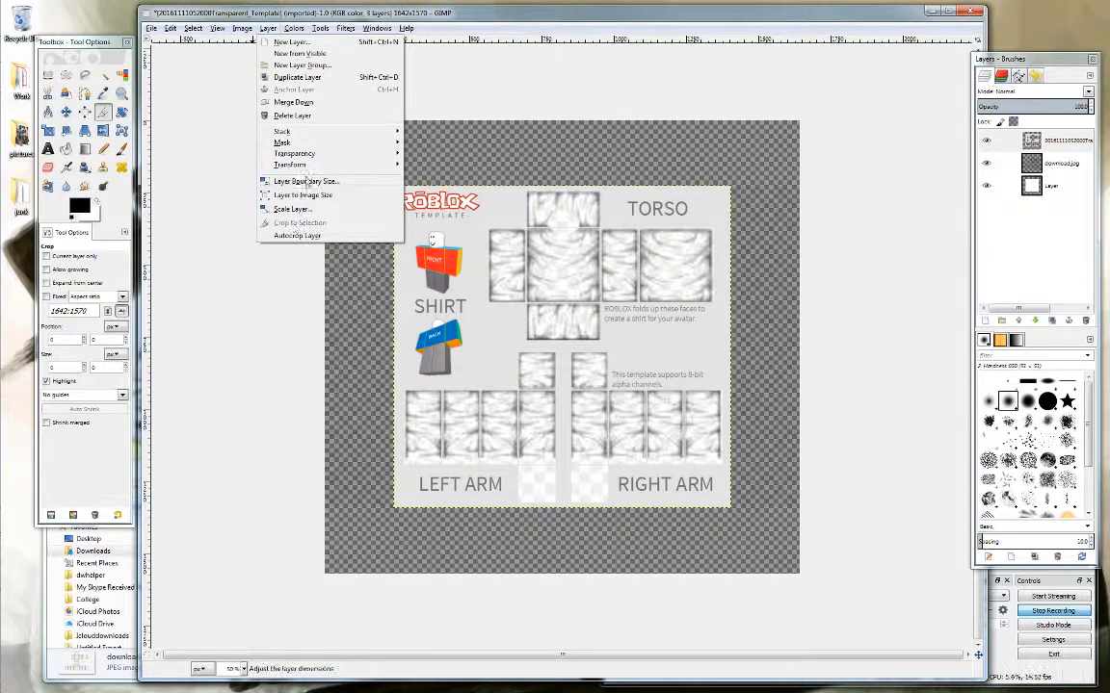
pyautogui.click(306, 181)
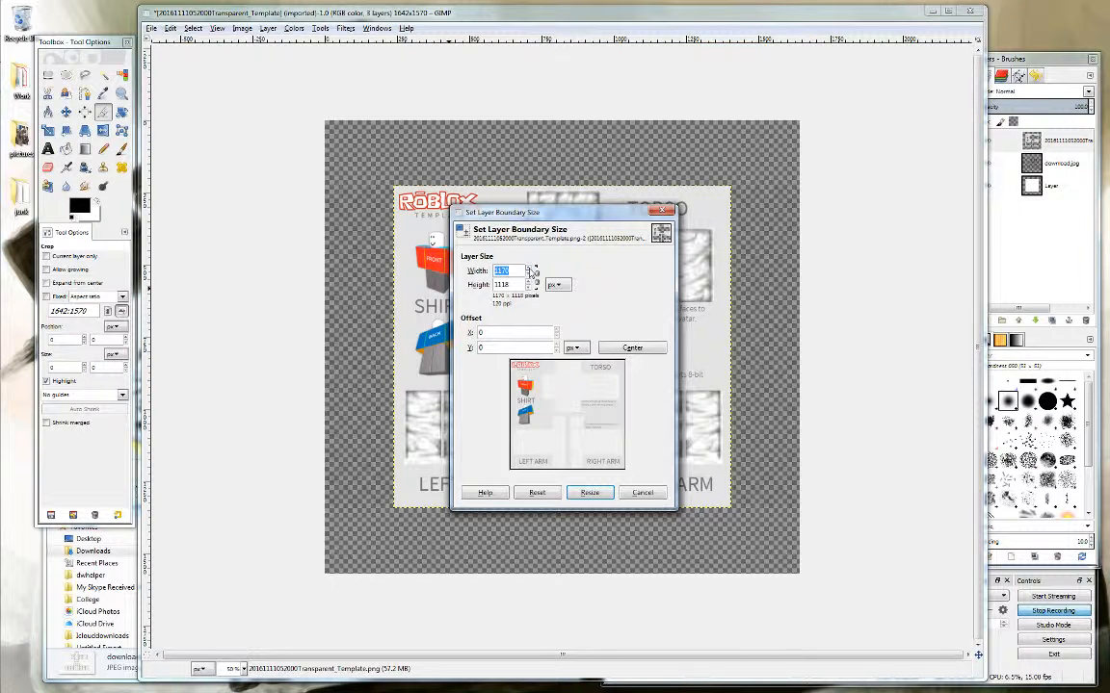
pyautogui.click(538, 277)
pyautogui.click(529, 269)
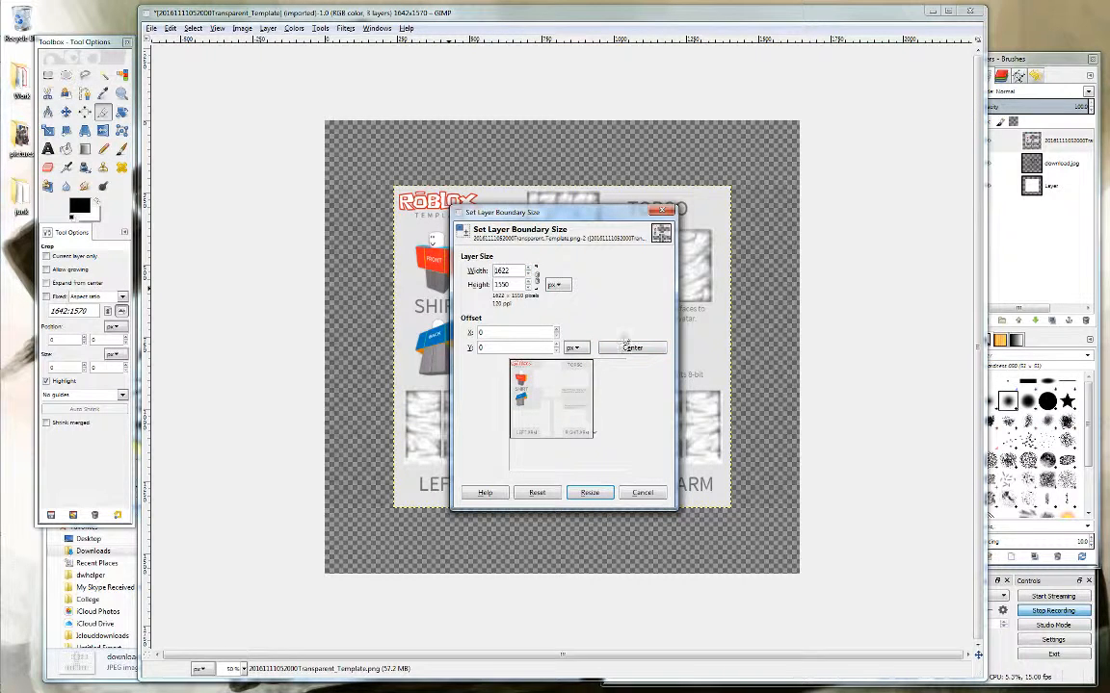
pyautogui.click(630, 348)
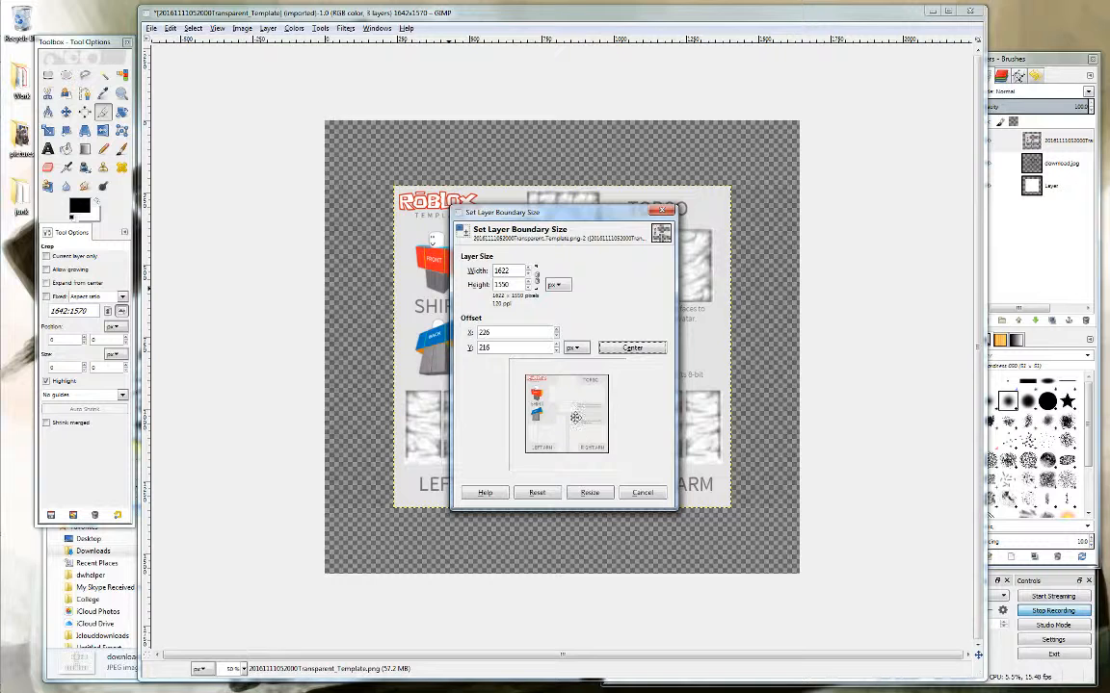
pyautogui.moveTo(561, 421)
pyautogui.mouseDown()
pyautogui.moveTo(549, 421)
pyautogui.moveTo(567, 416)
pyautogui.mouseUp()
pyautogui.click(589, 492)
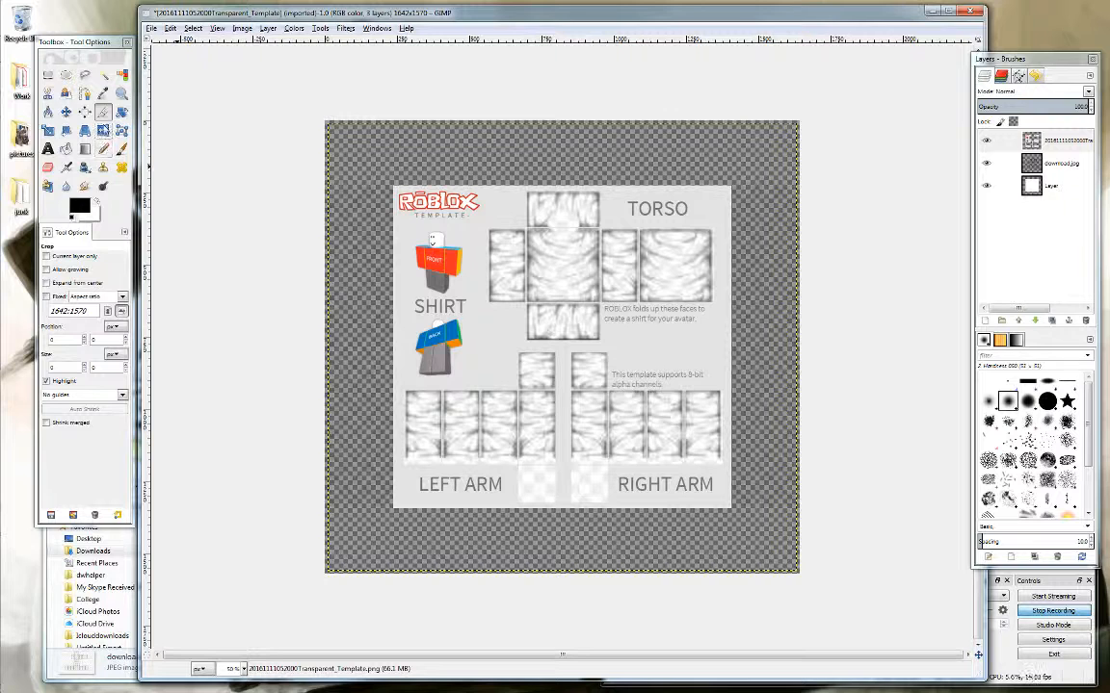
# Paint a short black test stroke on download.jpg beside the template and another on the template layer above the TORSO label
pyautogui.click(1008, 170)
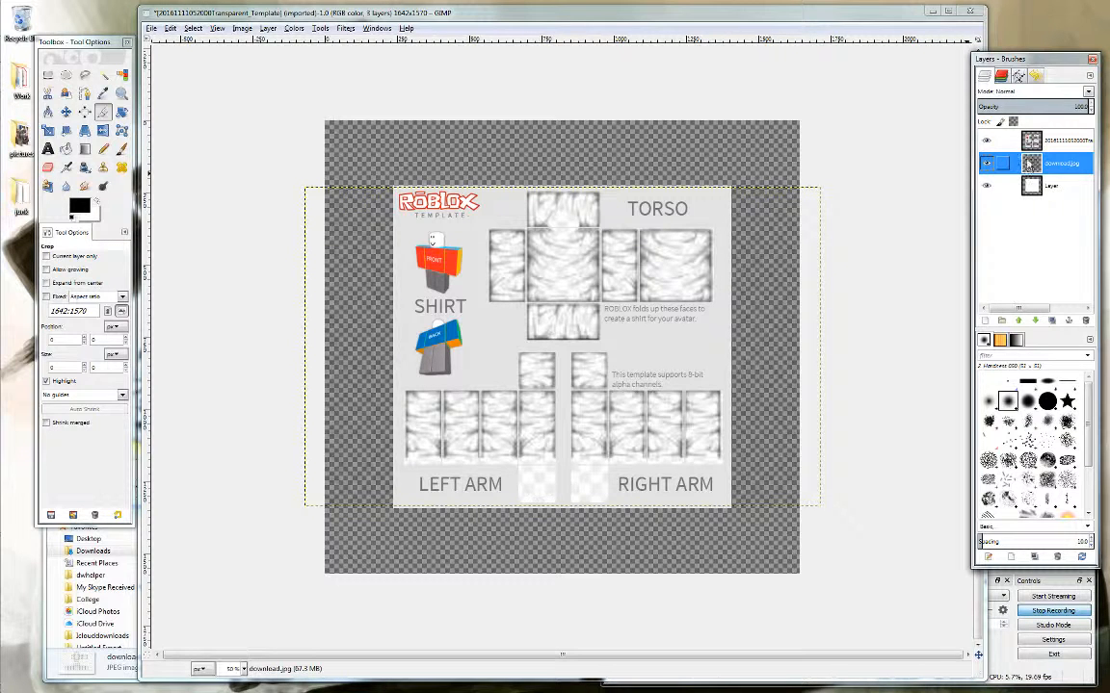
pyautogui.click(120, 148)
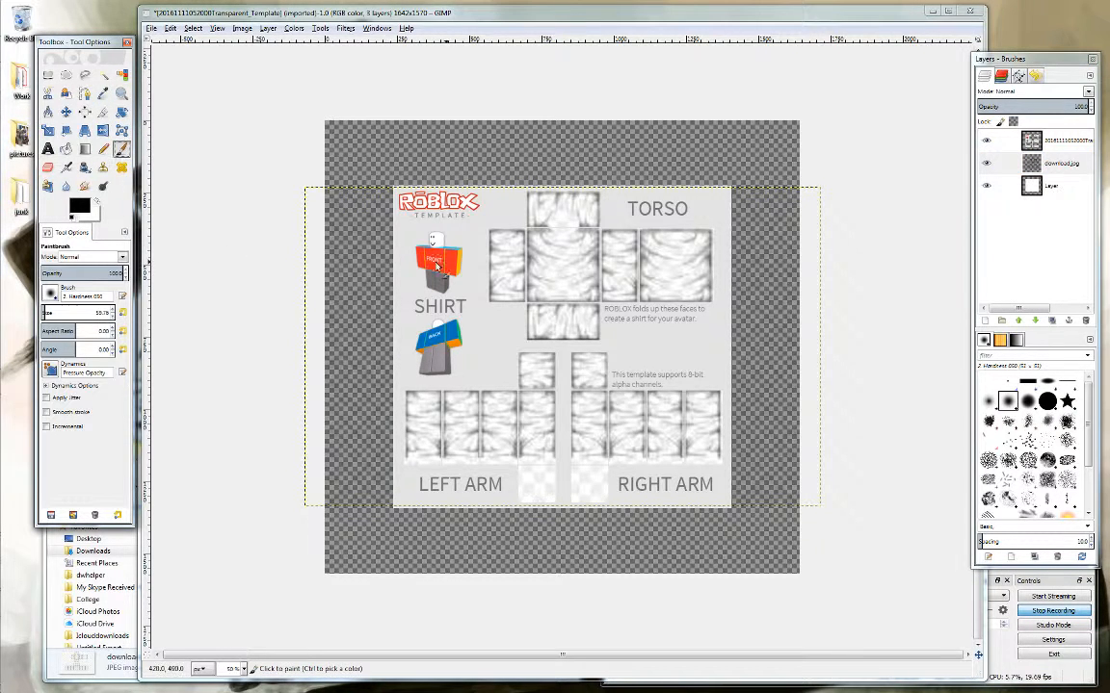
pyautogui.moveTo(758, 253); pyautogui.dragTo(770, 190)
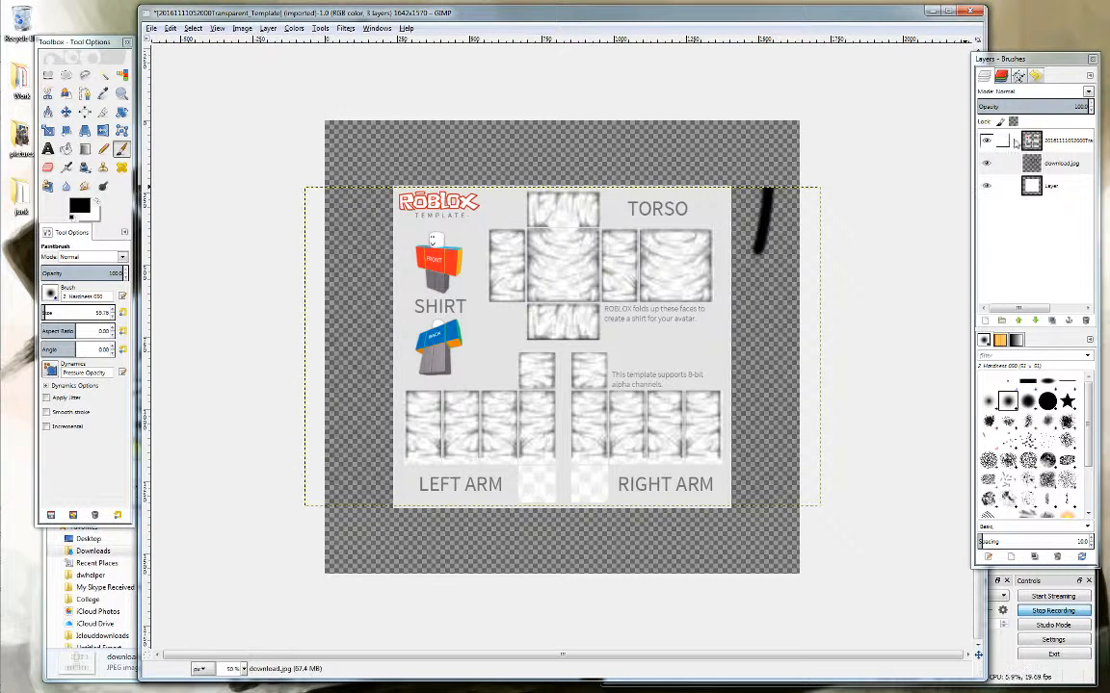
pyautogui.click(1055, 140)
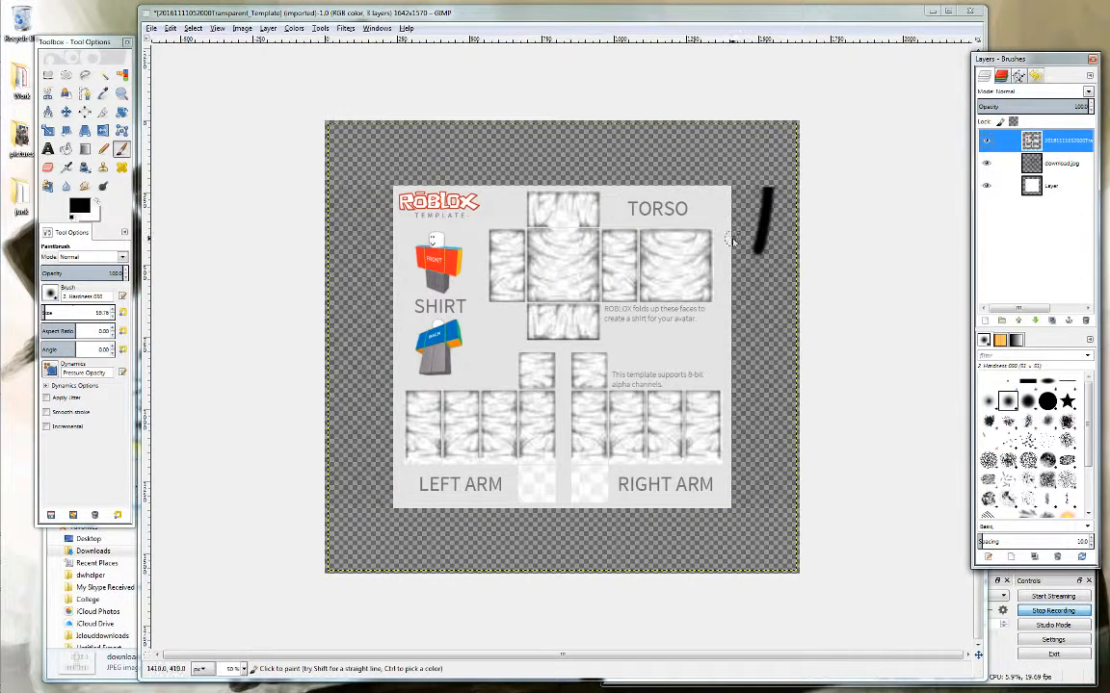
pyautogui.moveTo(655, 172); pyautogui.dragTo(780, 118)
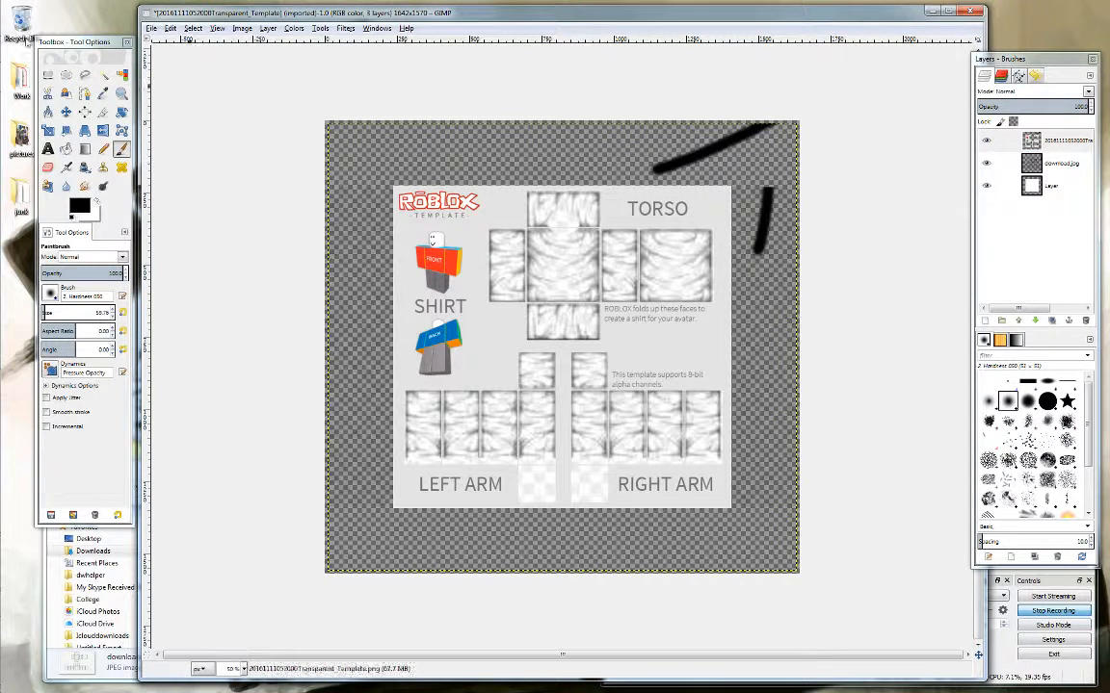
# Add a new white-filled layer of 1642 × 1570 px directly above the lowest layer
pyautogui.click(992, 188)
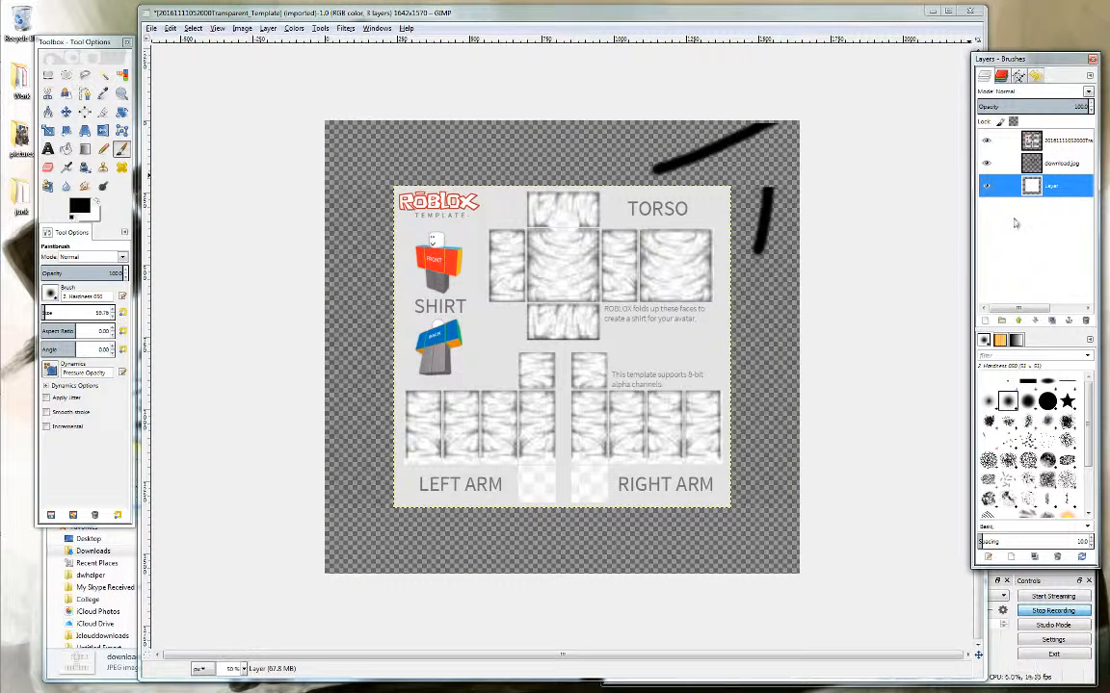
pyautogui.rightClick(1016, 229)
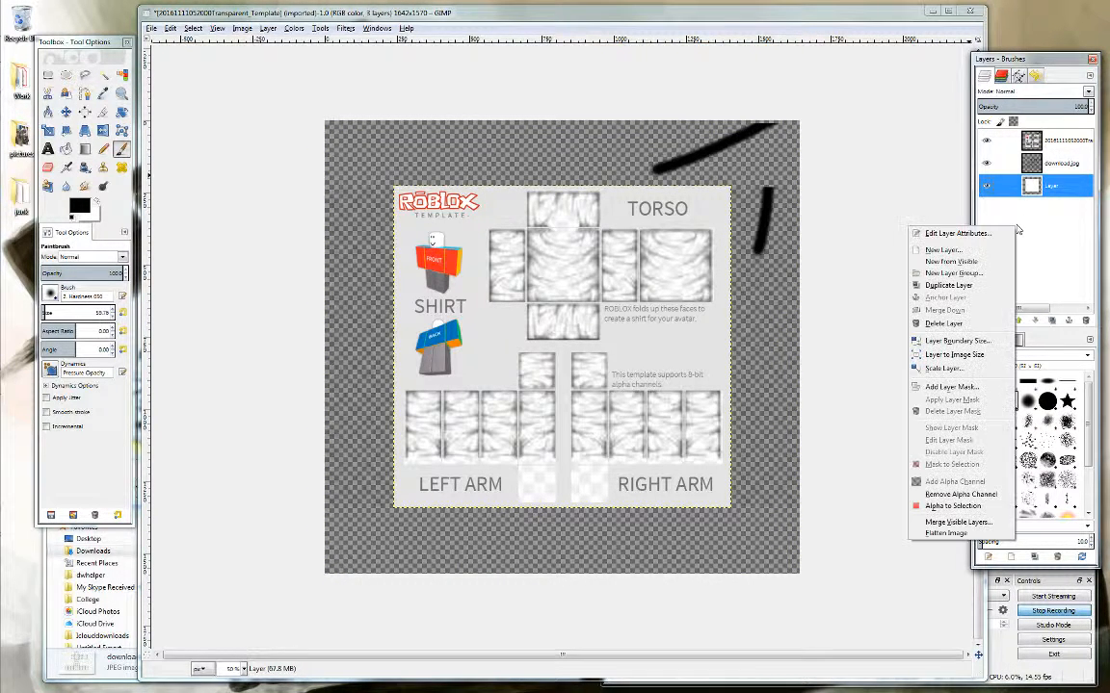
pyautogui.click(939, 250)
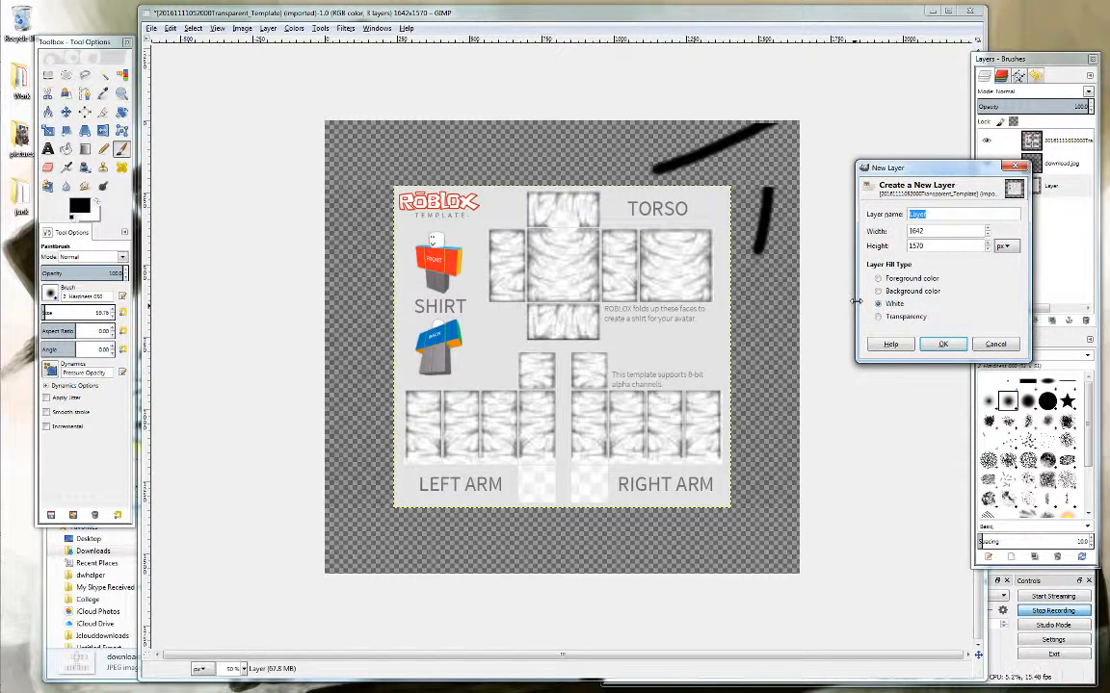
pyautogui.click(941, 344)
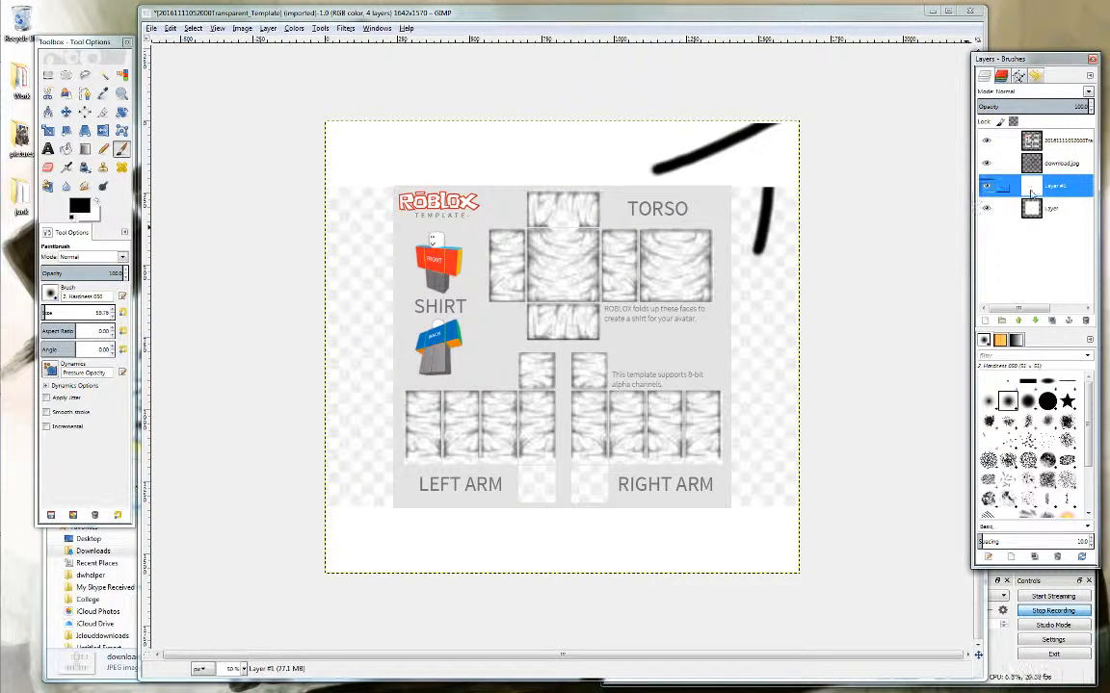
# Examine the Scale Layer settings for the new white layer and for the template layer without applying any scaling
pyautogui.click(239, 28)
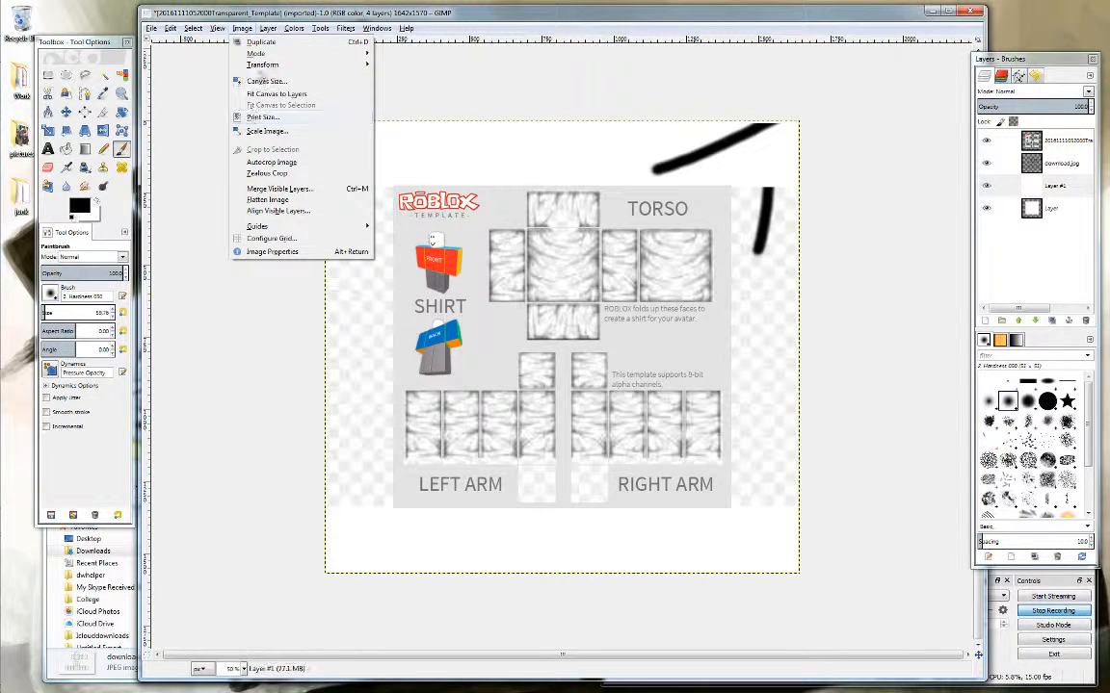
pyautogui.moveTo(278, 36)
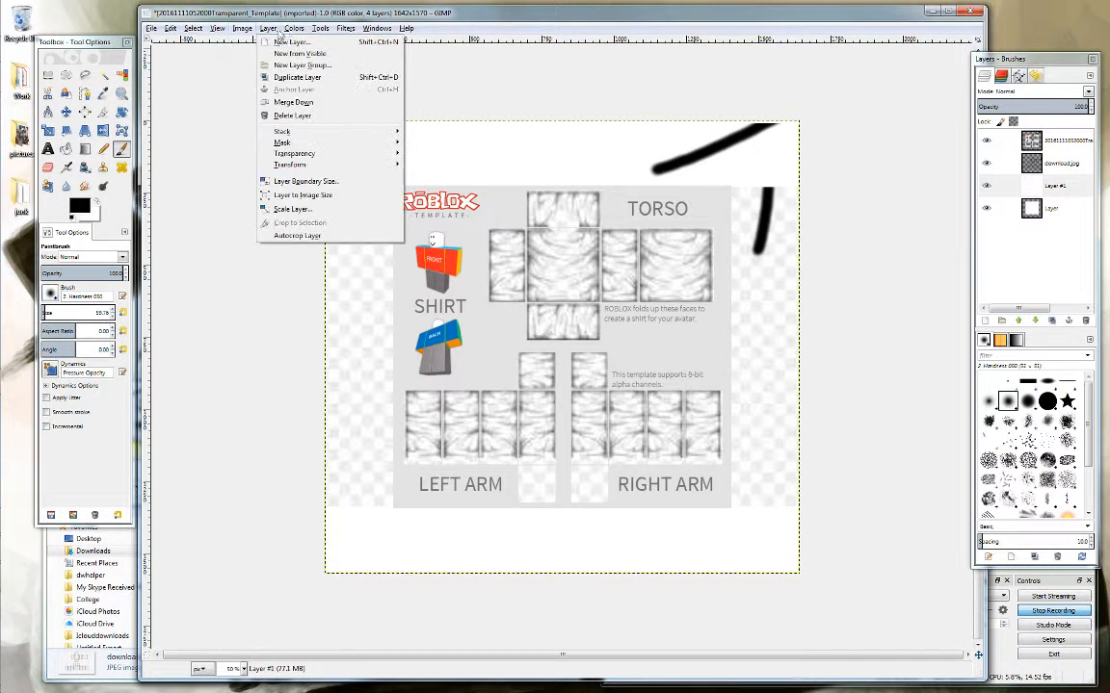
pyautogui.click(265, 30)
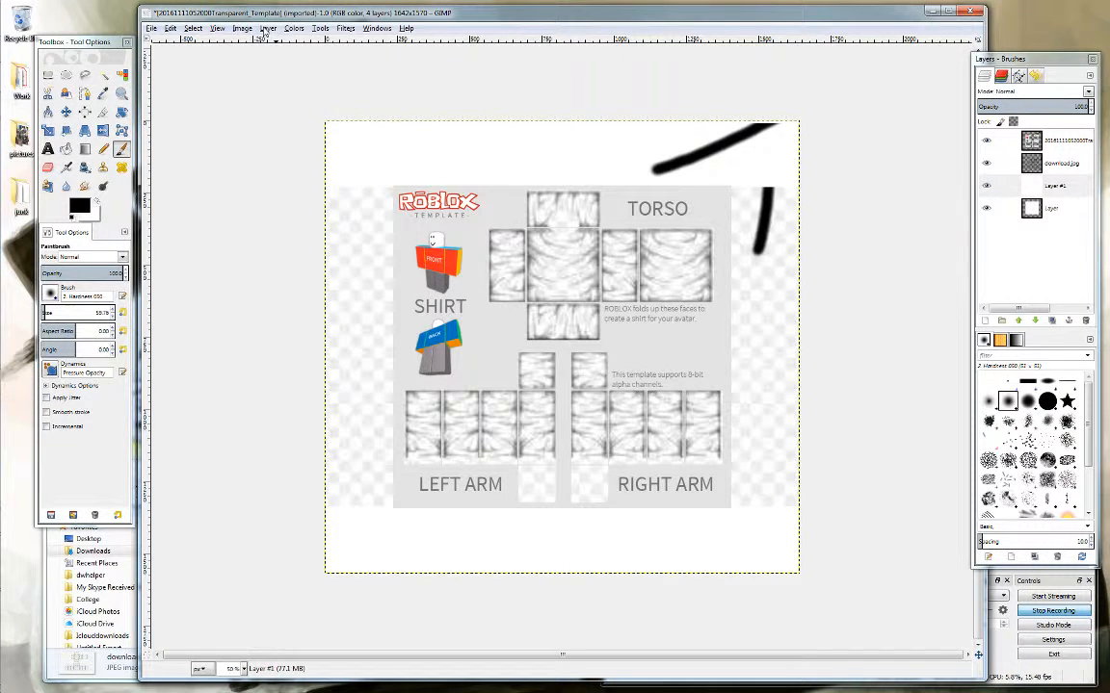
pyautogui.click(267, 30)
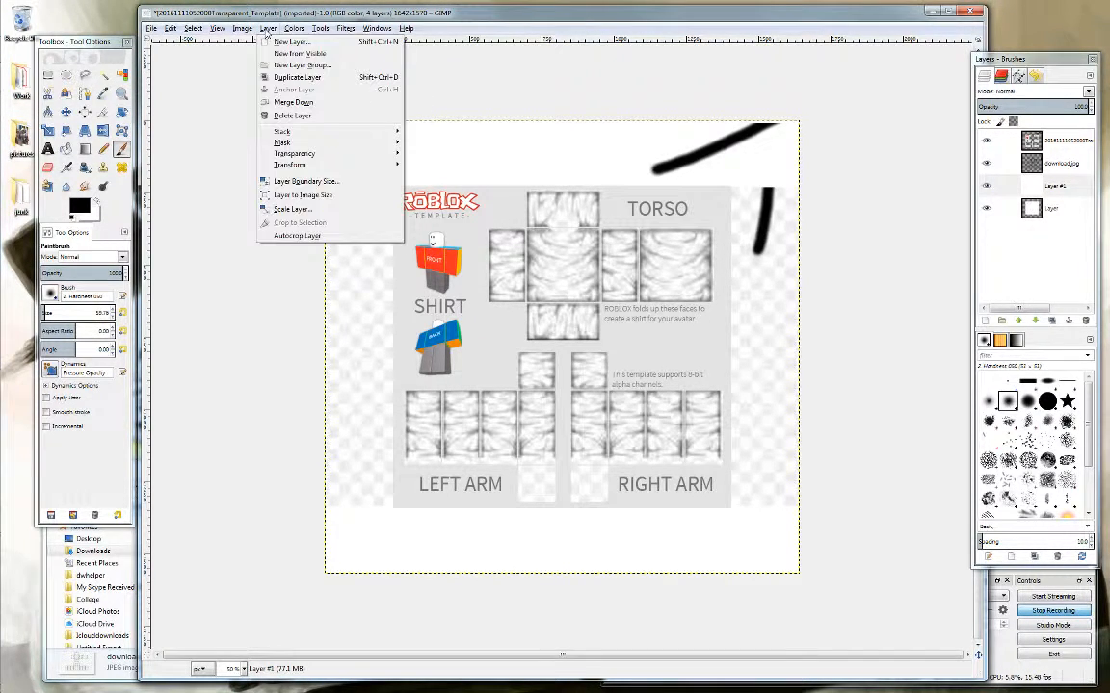
pyautogui.click(294, 211)
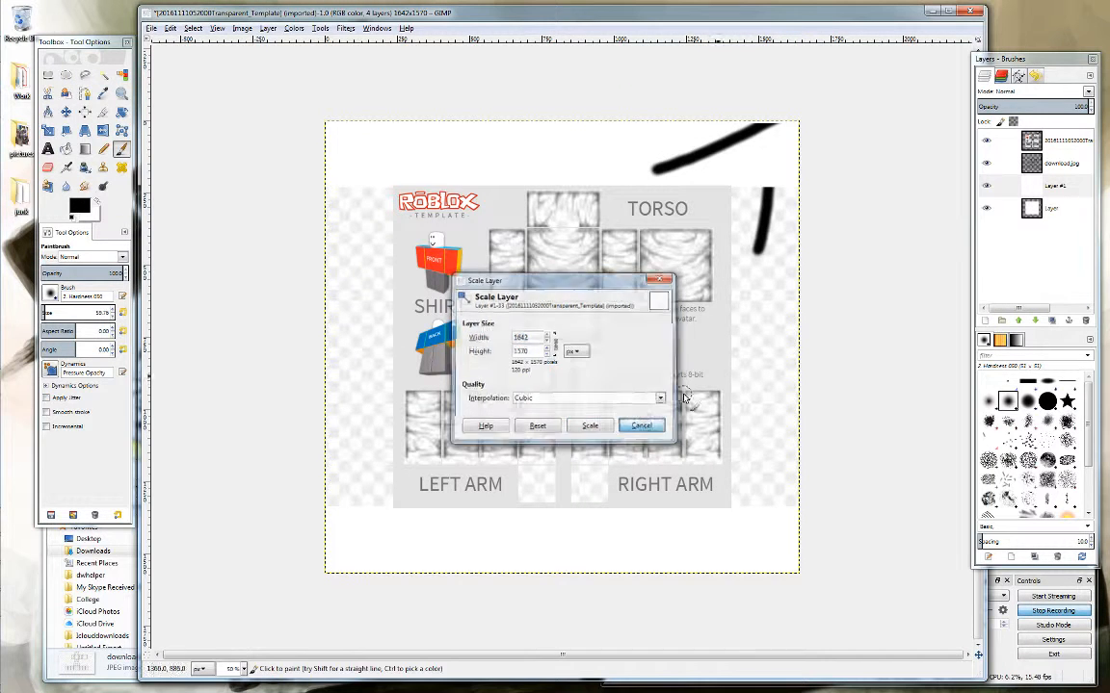
pyautogui.click(643, 425)
pyautogui.click(1031, 141)
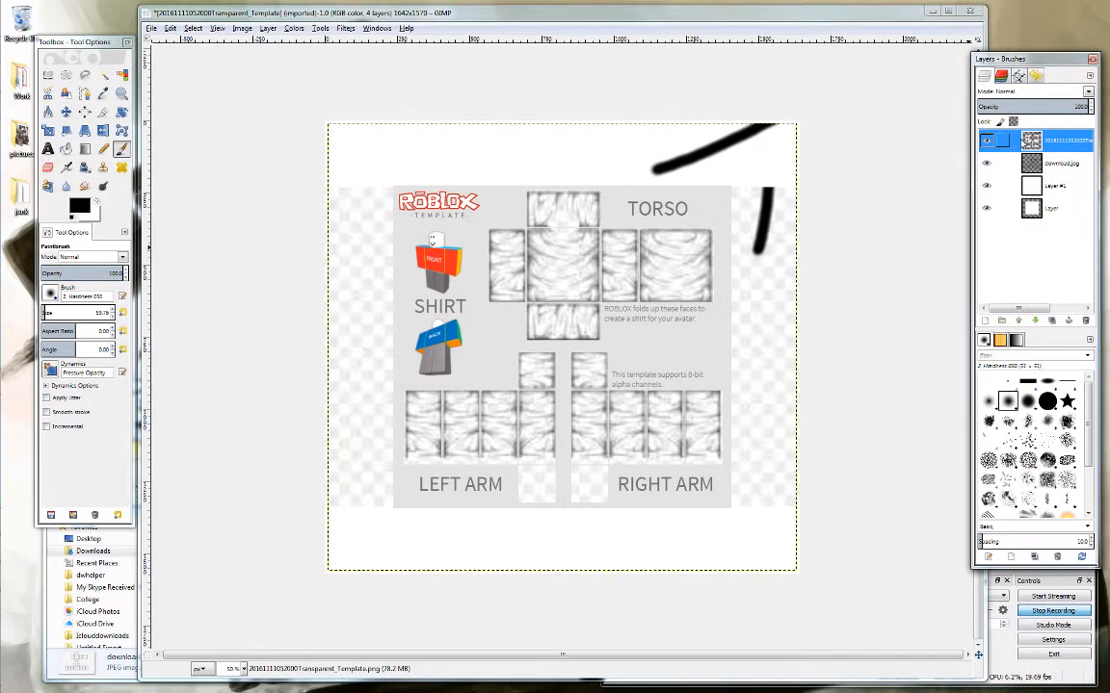
pyautogui.click(267, 28)
pyautogui.click(294, 209)
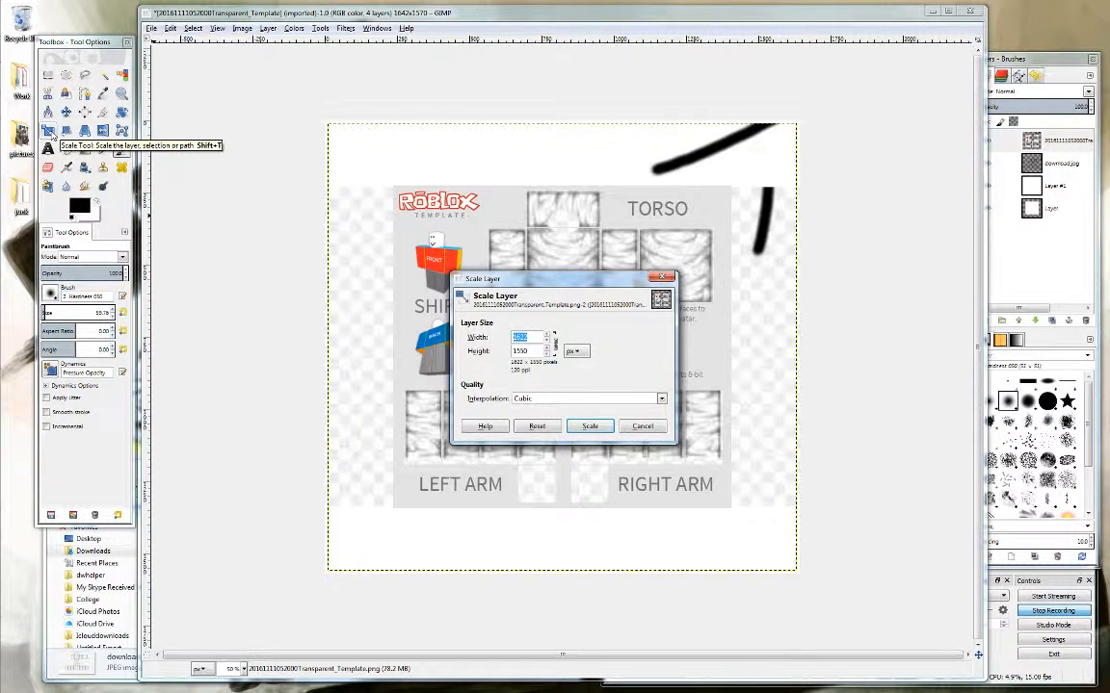
pyautogui.click(643, 427)
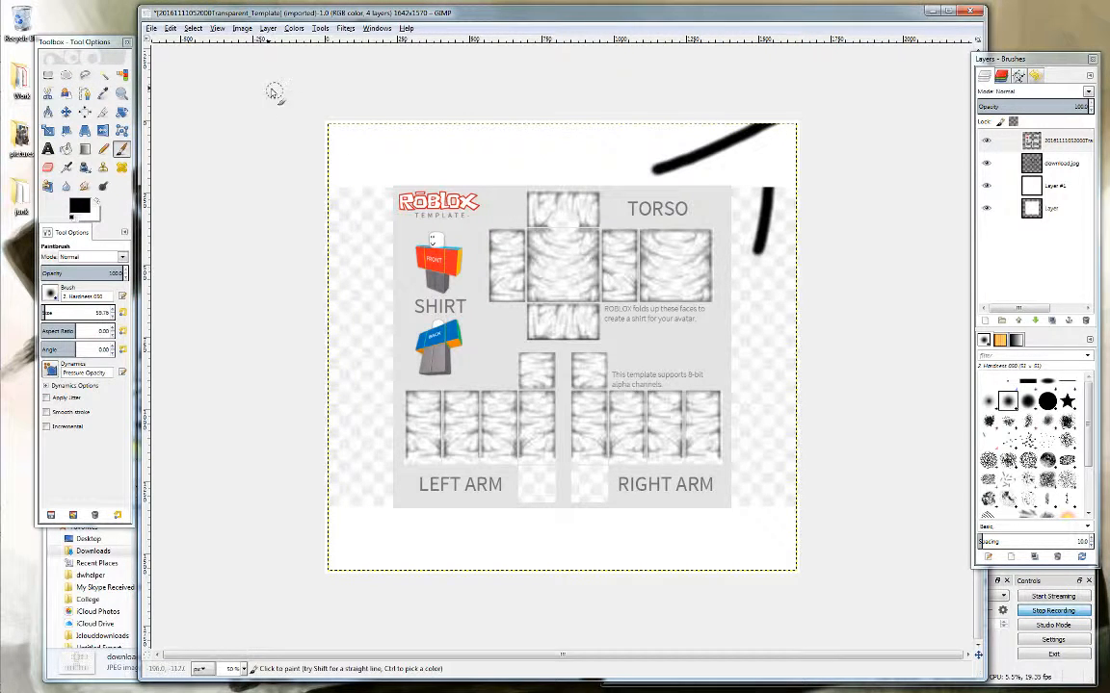
# Crop the whole image to the shirt template's edges, about 1168 × 1116 px, cutting off the surrounding margin
pyautogui.click(103, 112)
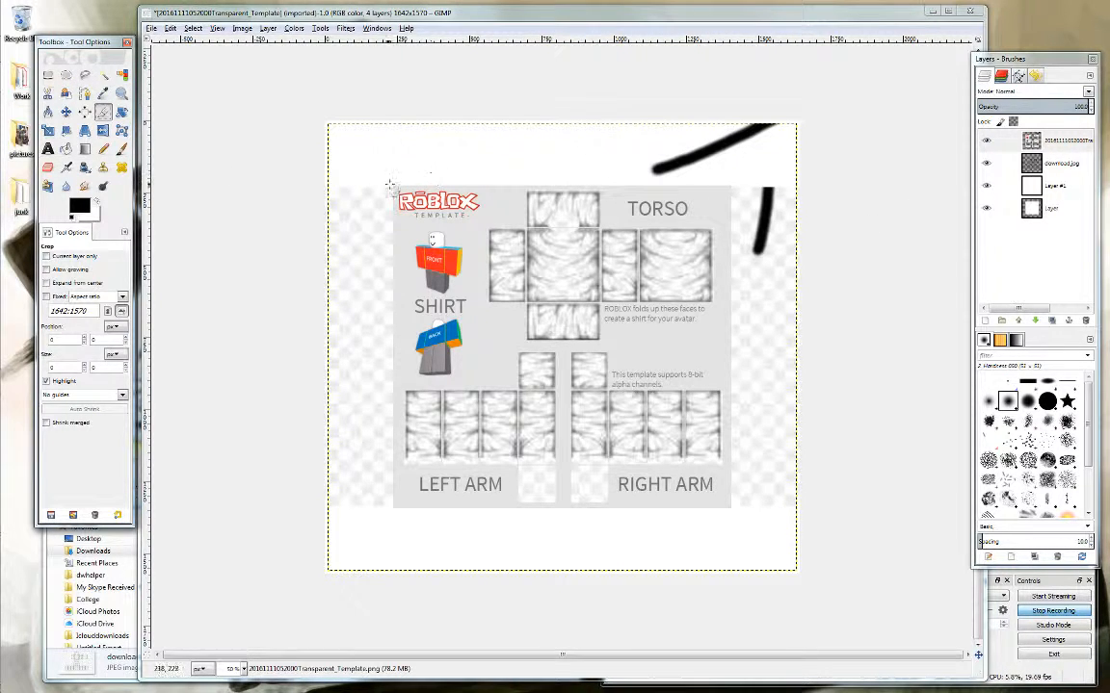
pyautogui.moveTo(392, 185); pyautogui.dragTo(716, 497)
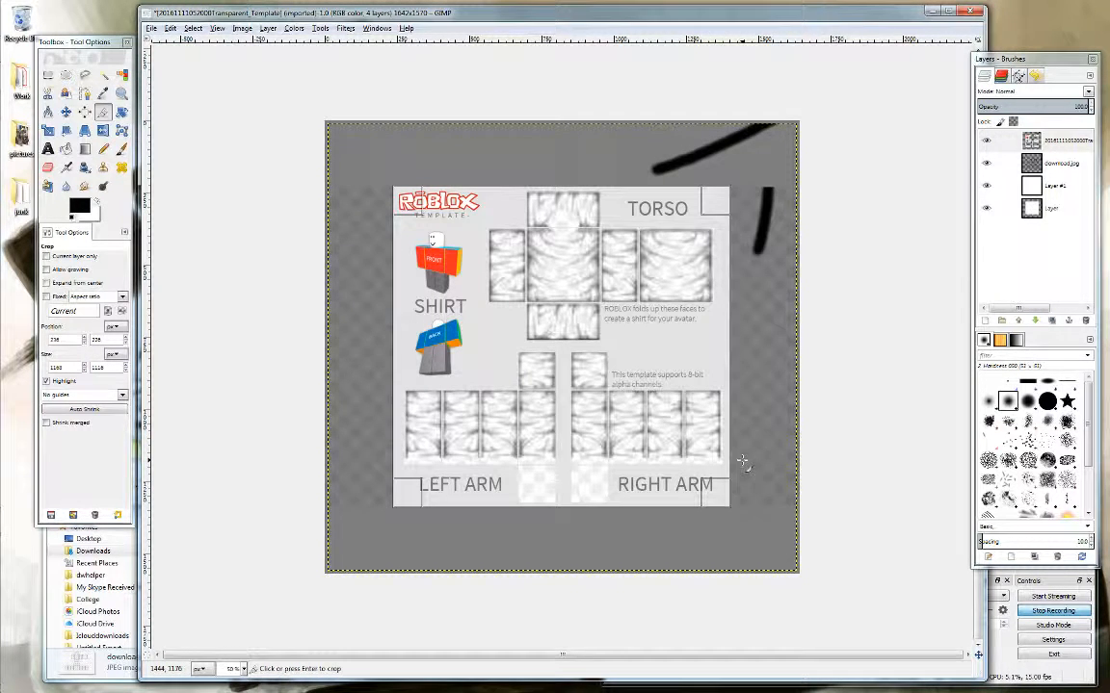
pyautogui.press('Return')
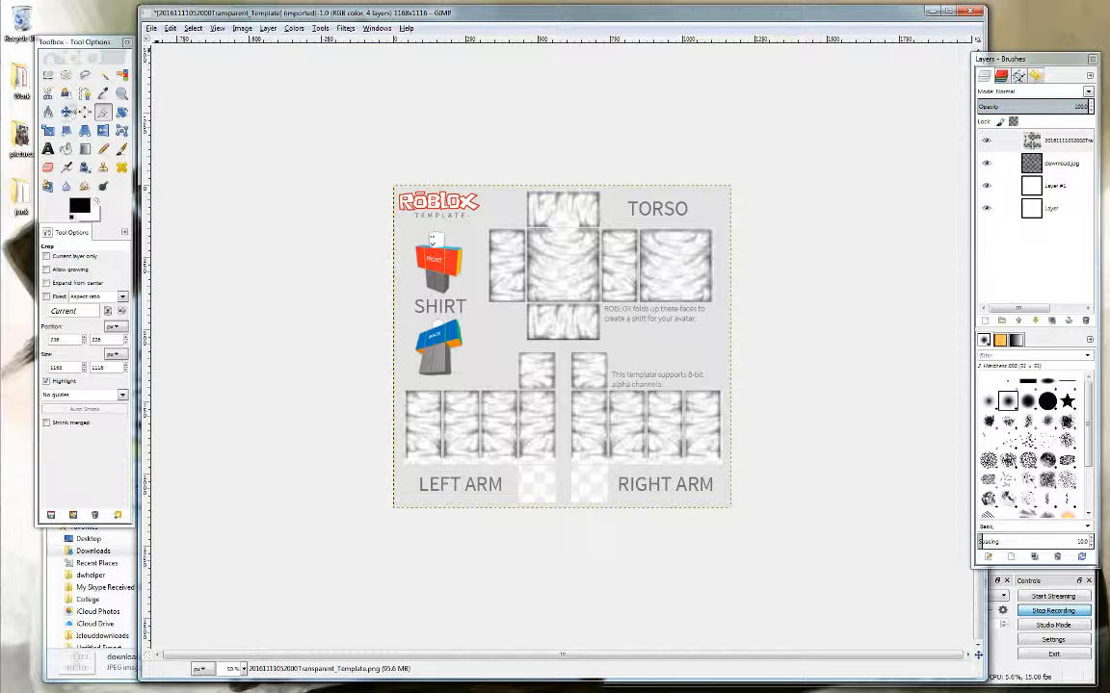
pyautogui.click(242, 29)
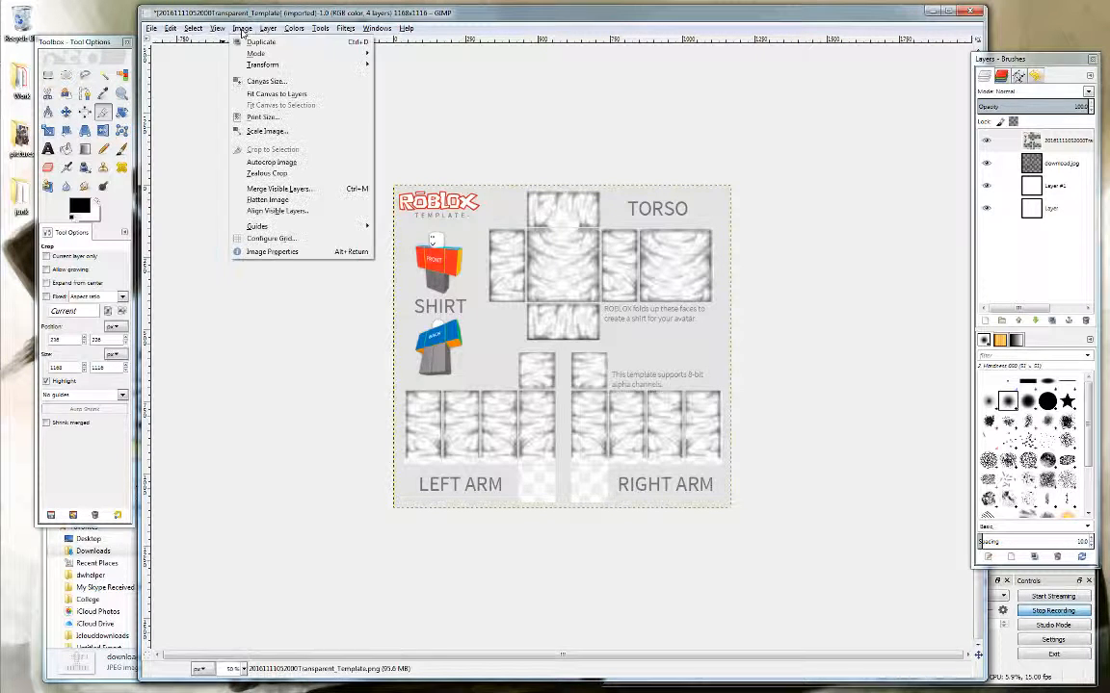
pyautogui.click(242, 30)
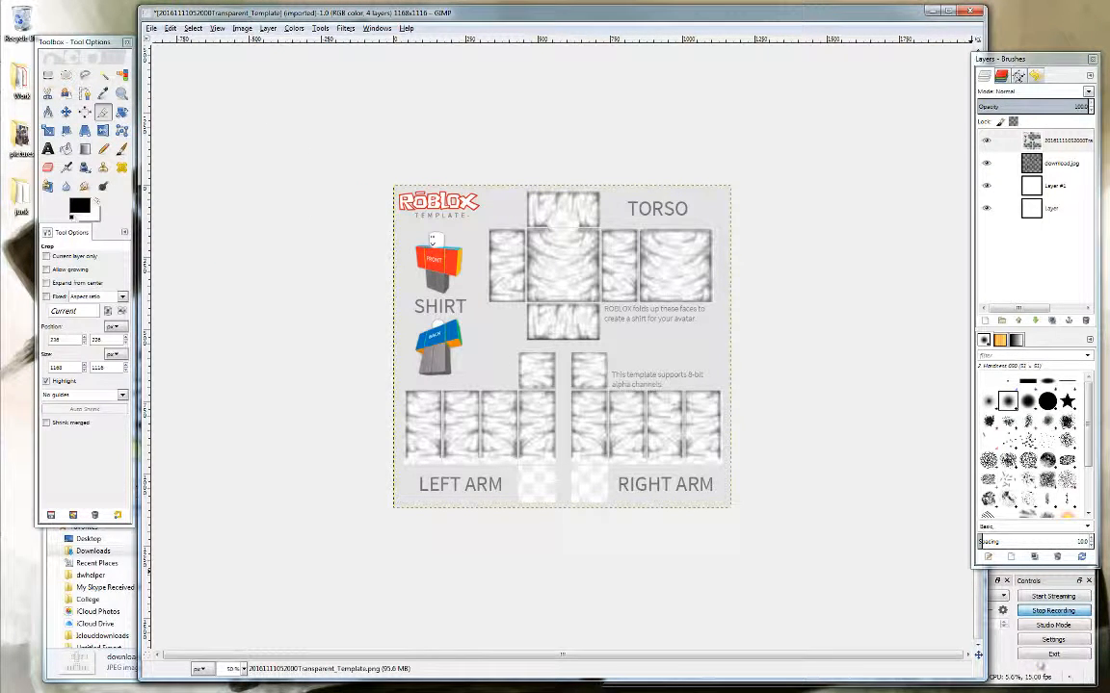